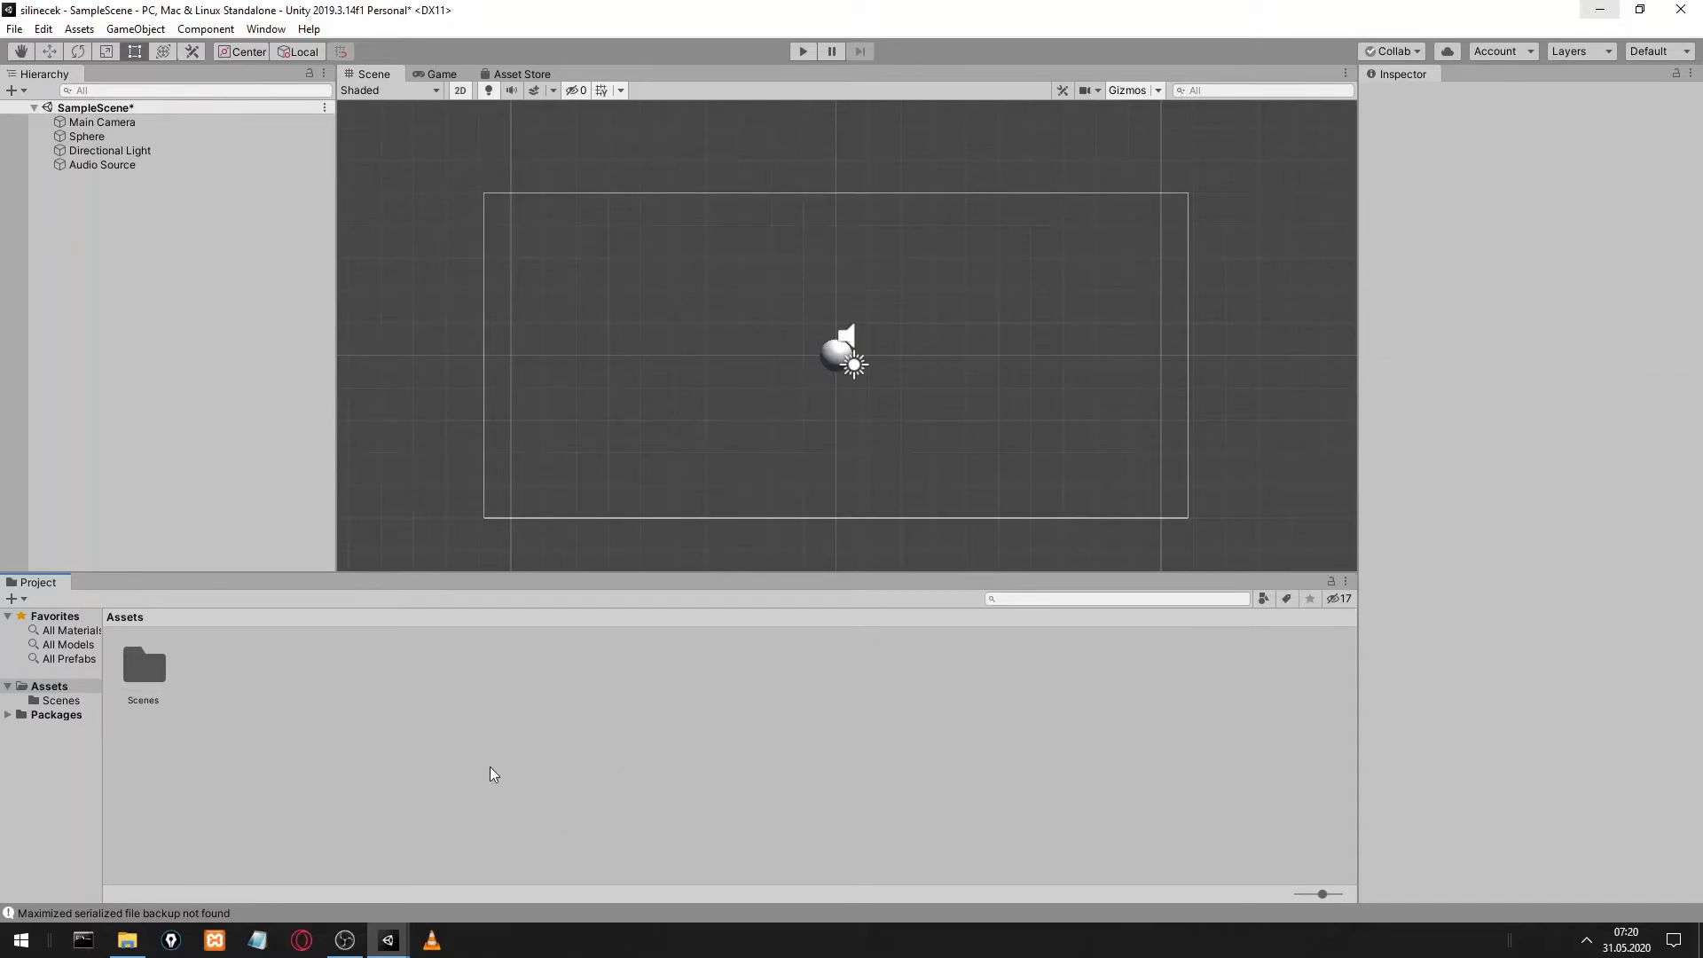
- Bring the happy-png smiley image from the desktop into Unity's Assets folder
click(127, 940)
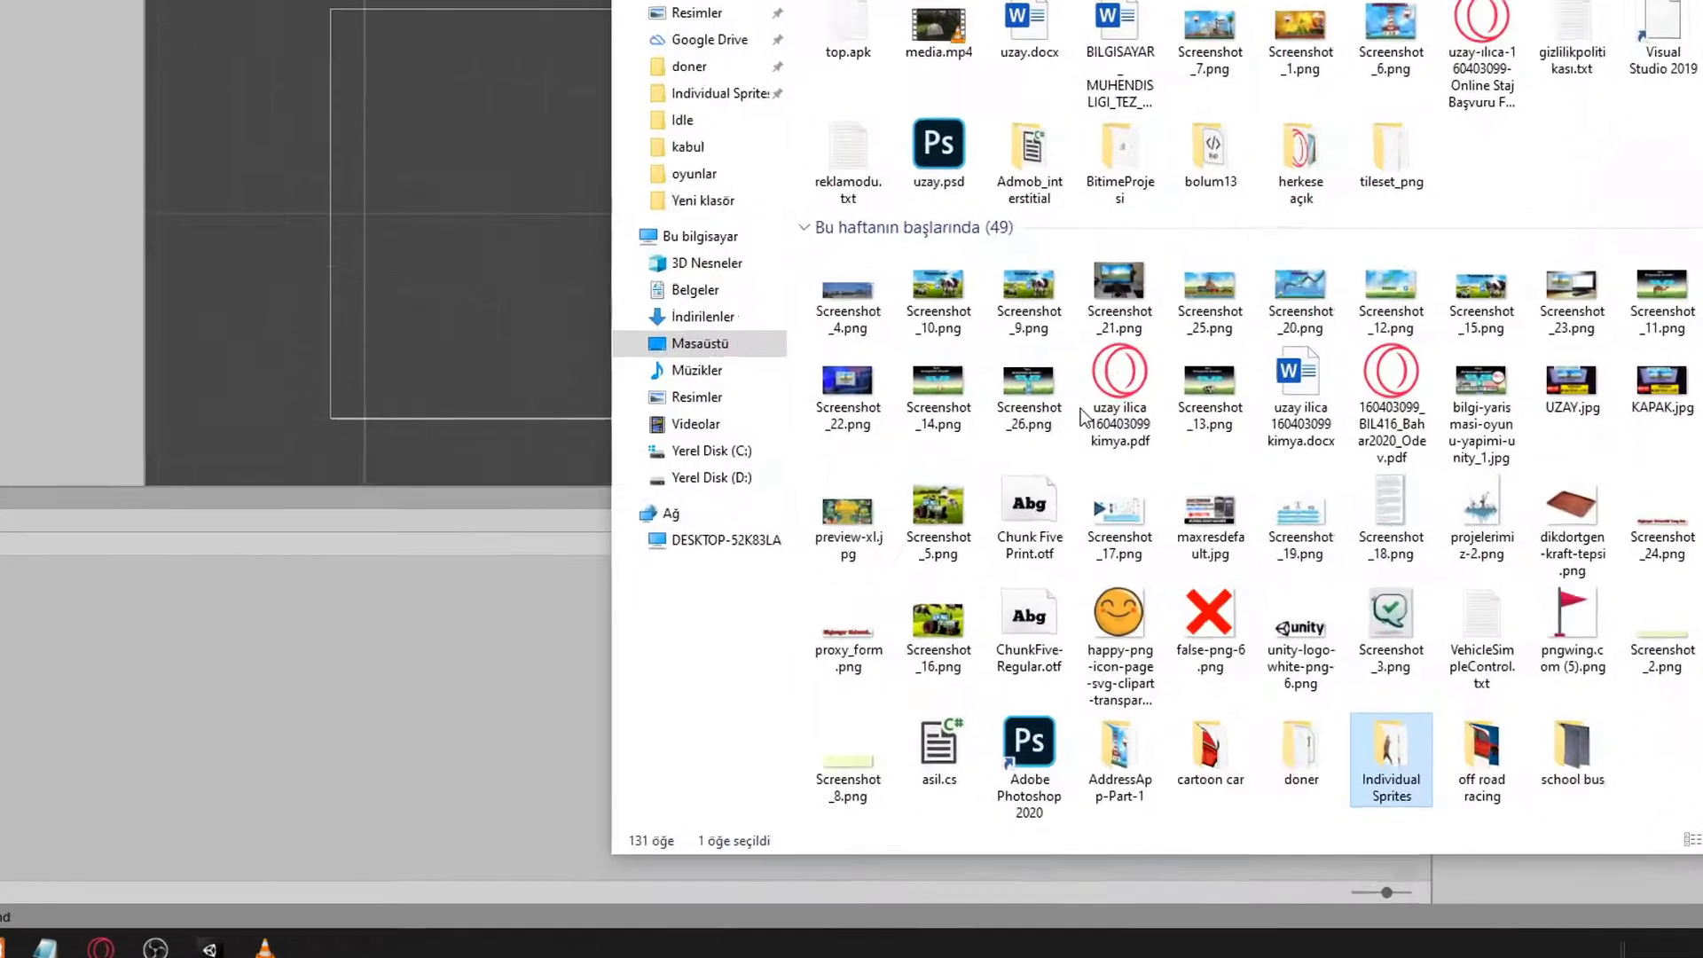
click(1122, 617)
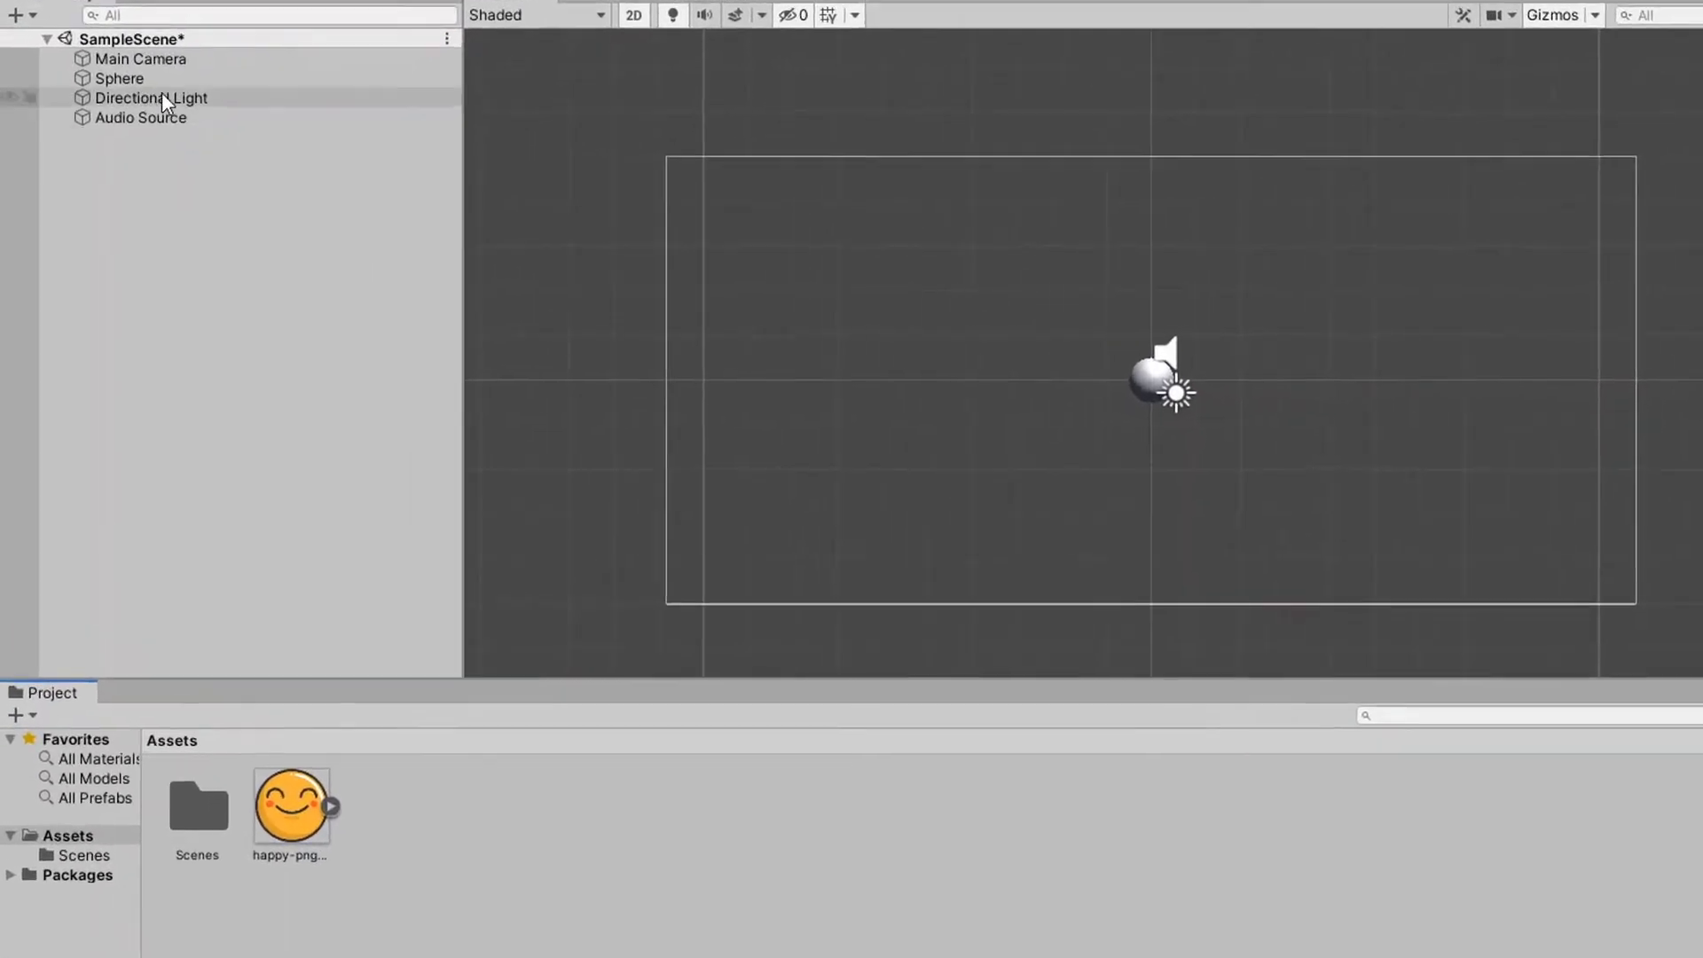
- Delete the Sphere, Audio Source and Directional Light from the Hierarchy
click(115, 123)
key(Delete)
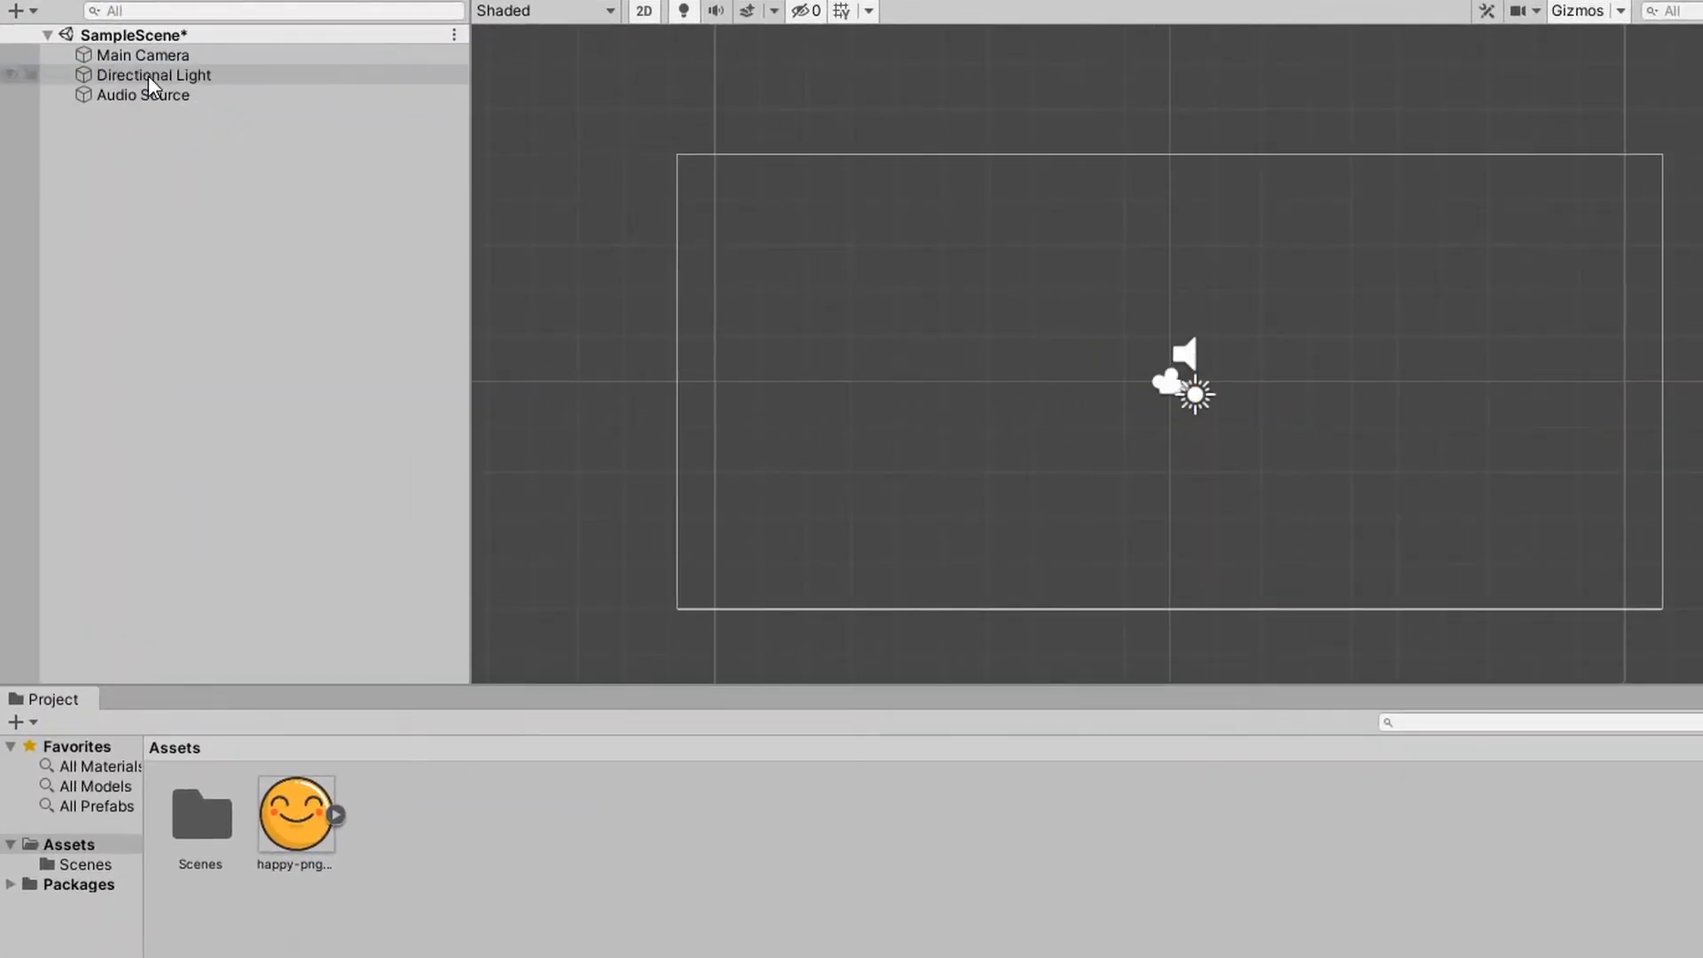
click(145, 98)
key(Delete)
click(142, 76)
key(Delete)
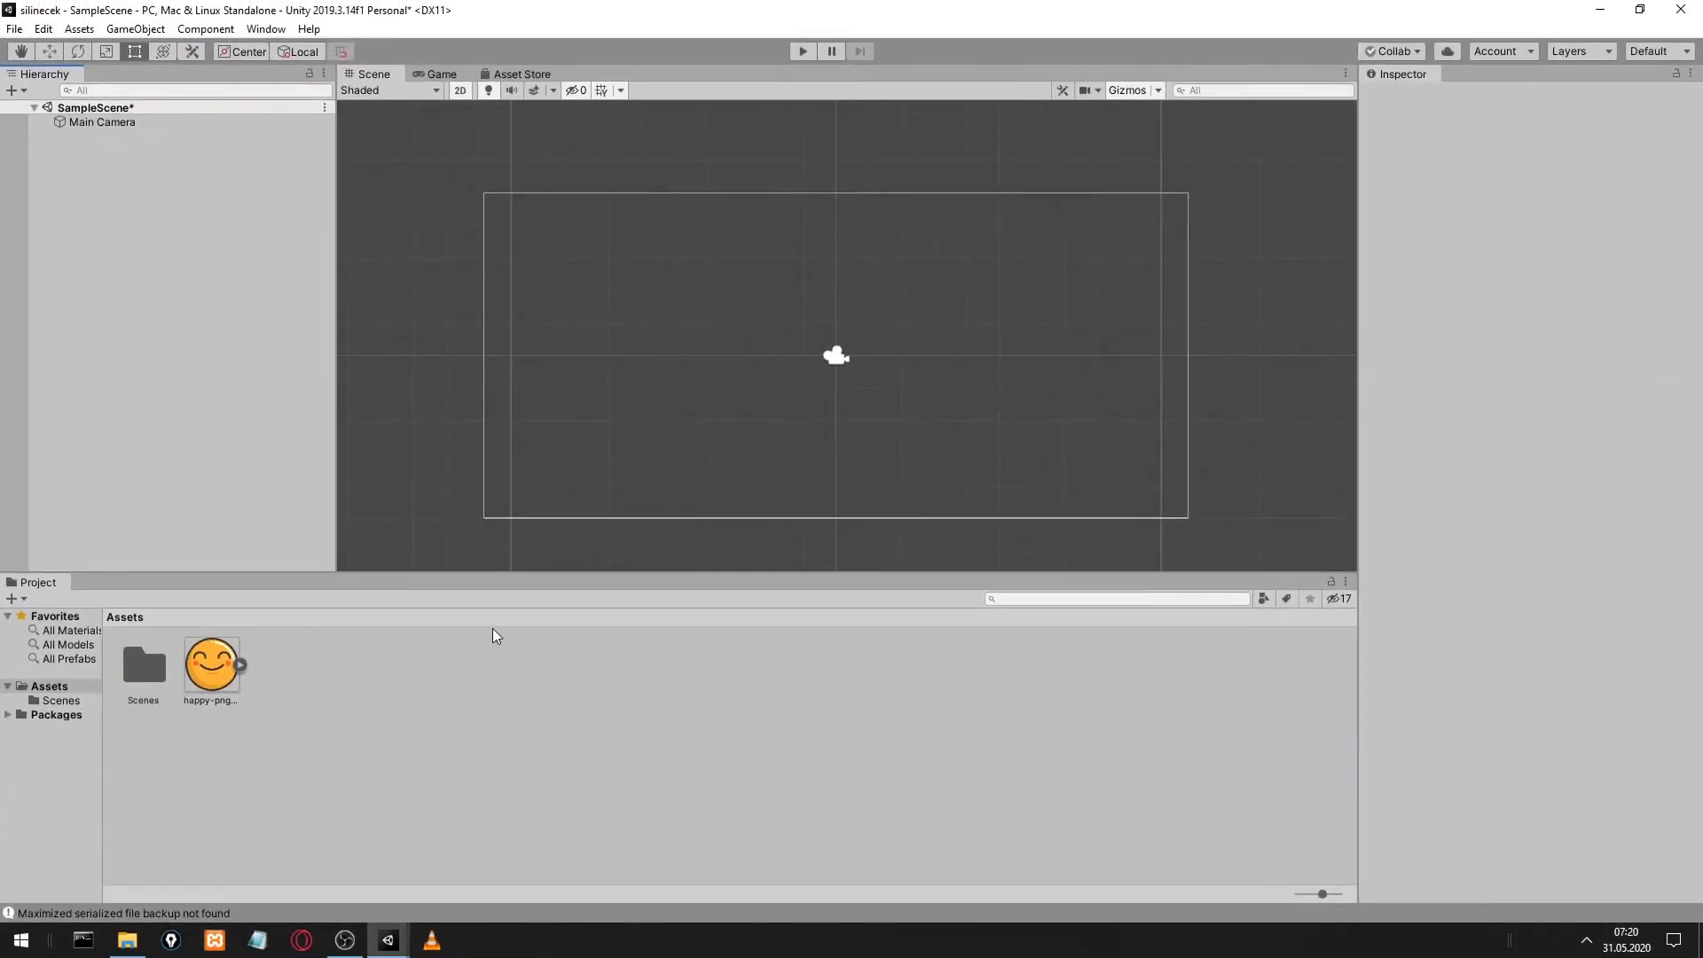
- Check the smiley image's import settings and preview the camera view in the Game tab
click(222, 668)
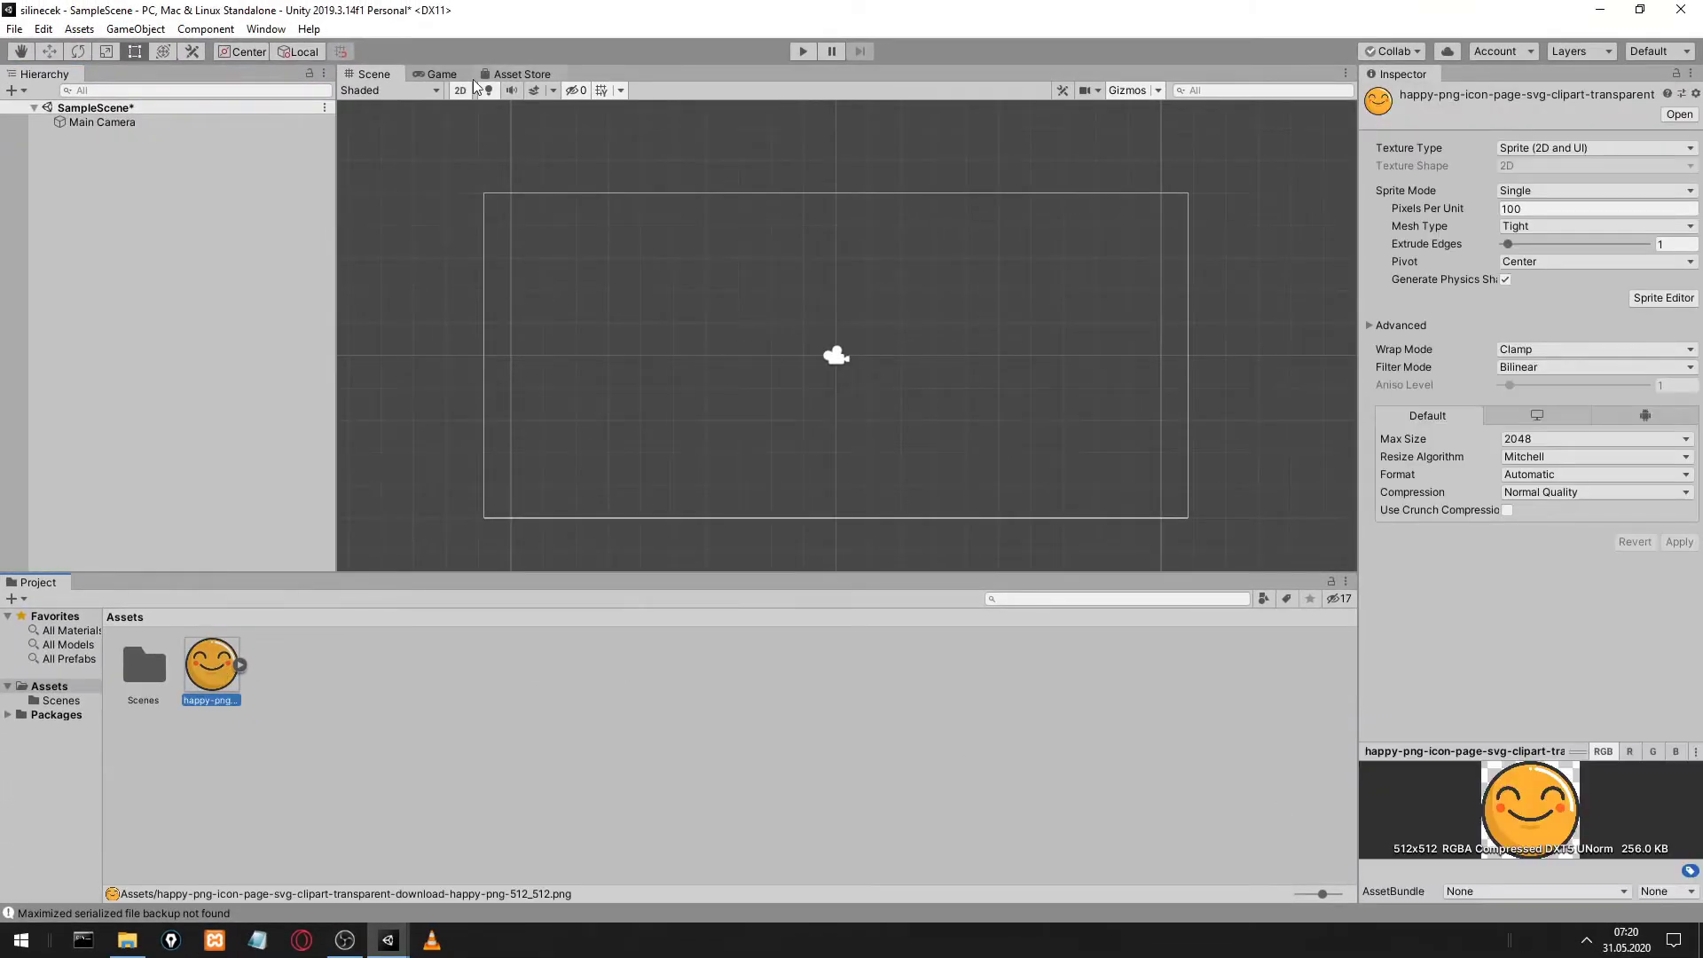
click(441, 74)
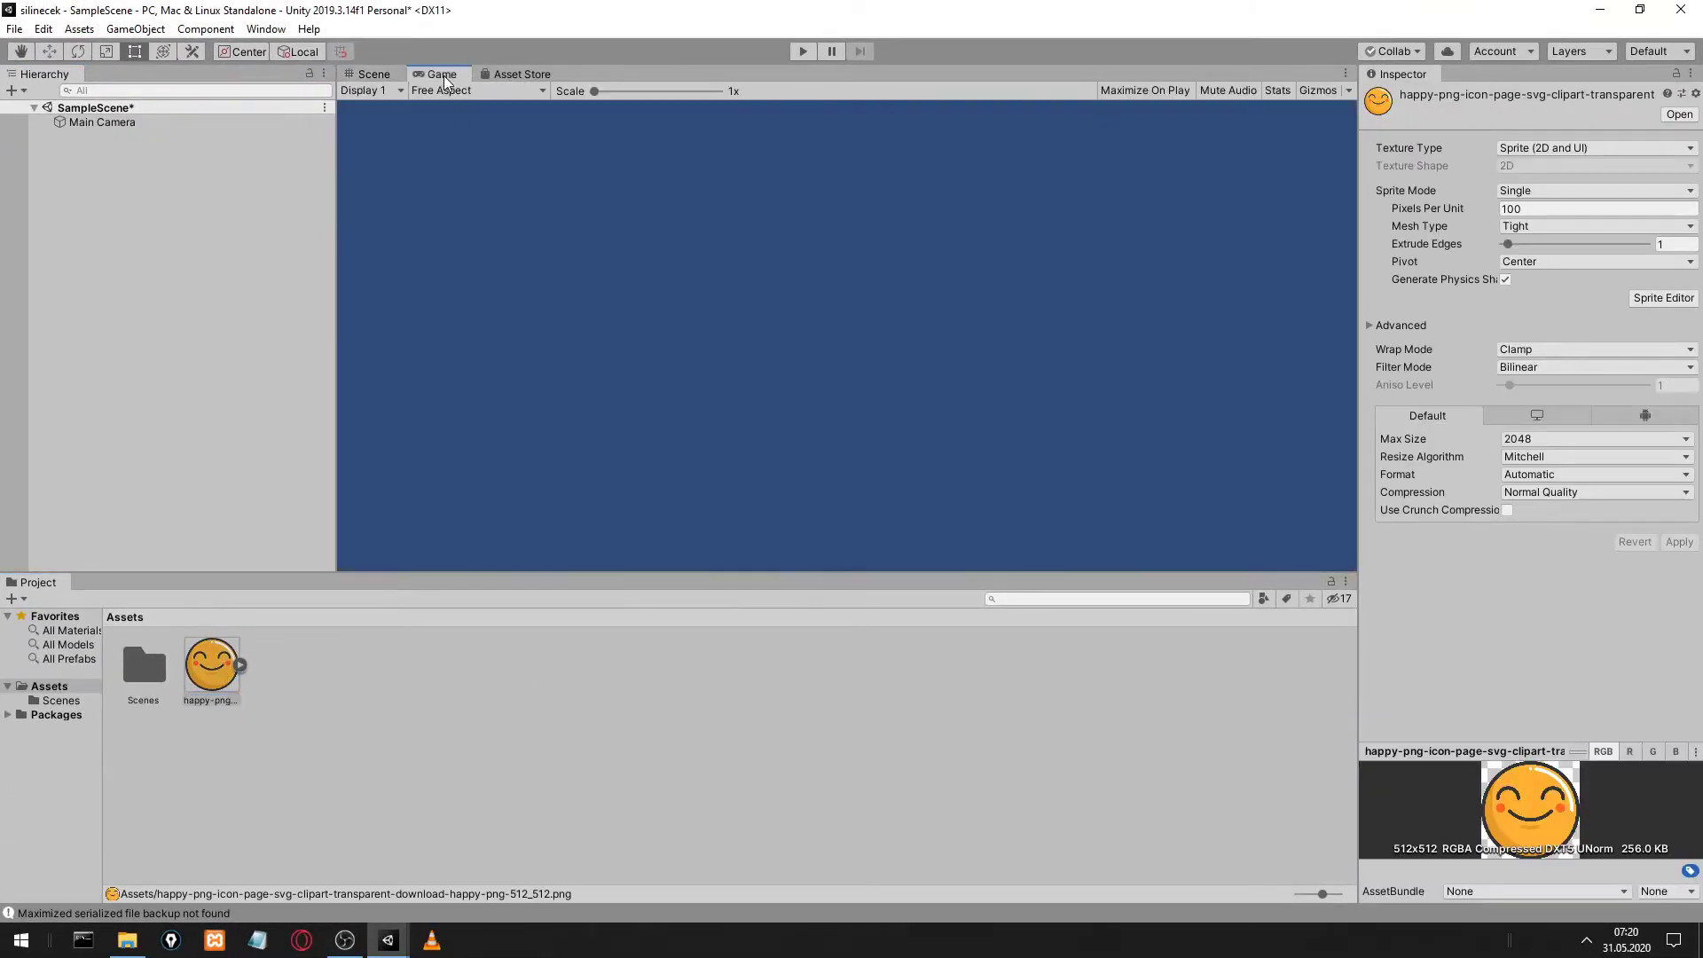
click(379, 76)
click(133, 157)
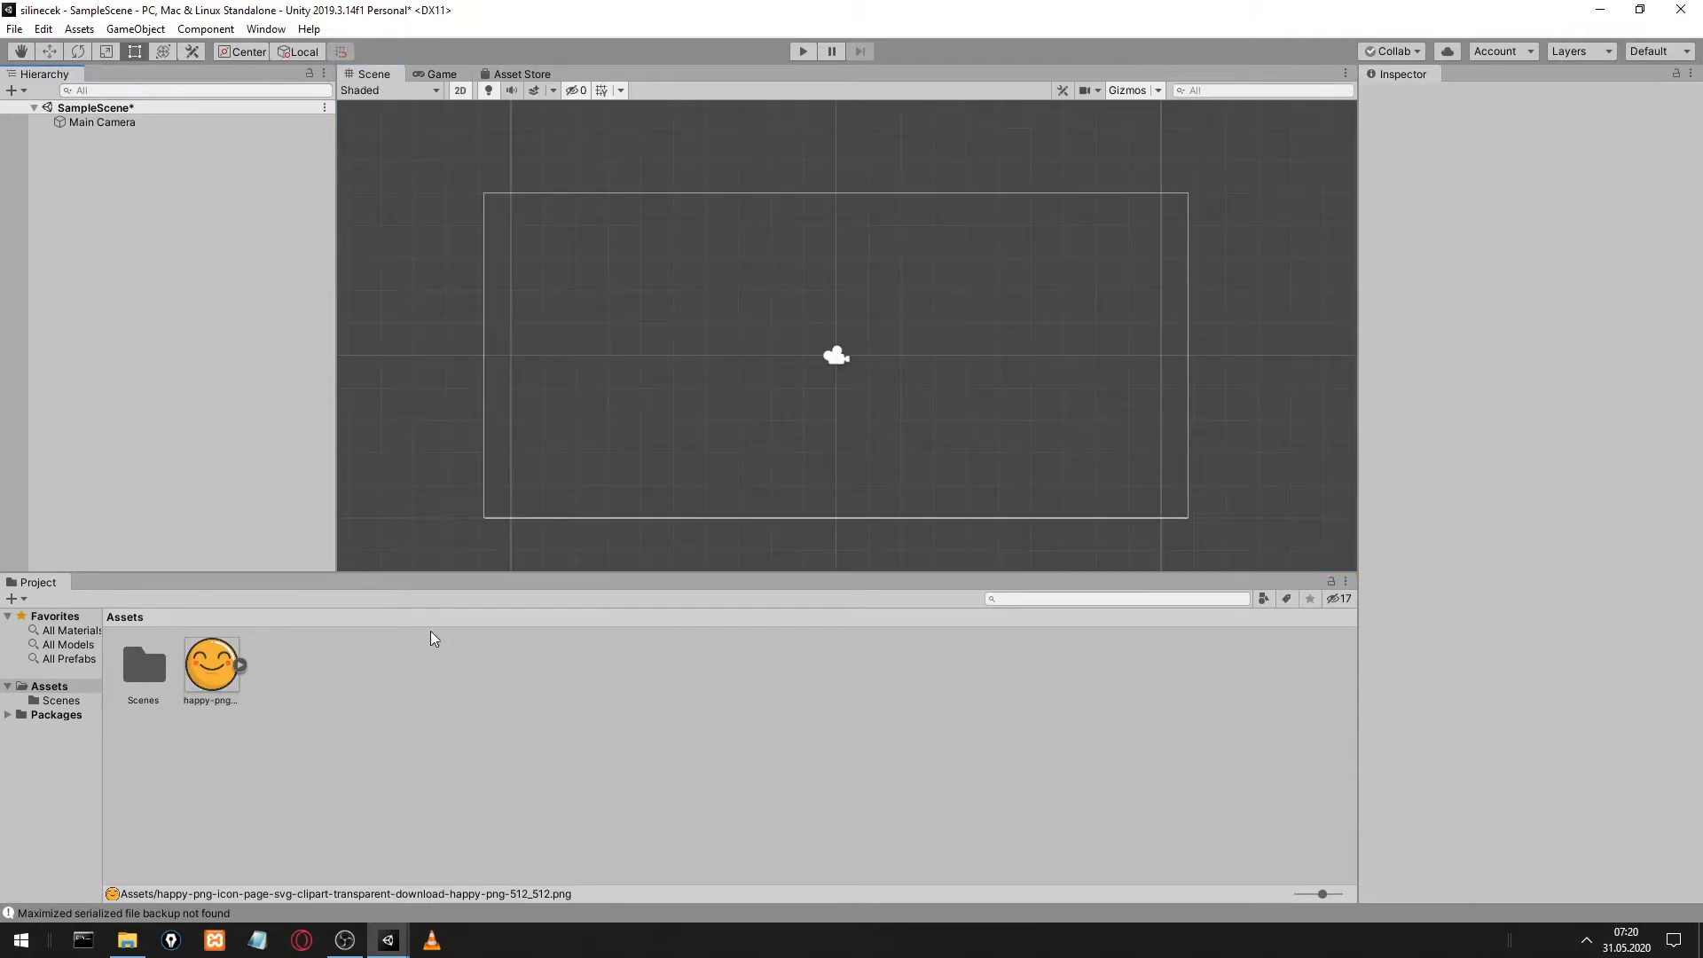
- Drag happy-png into the Hierarchy as a sprite and confirm it is centred in the Game view
drag(201, 676, 122, 232)
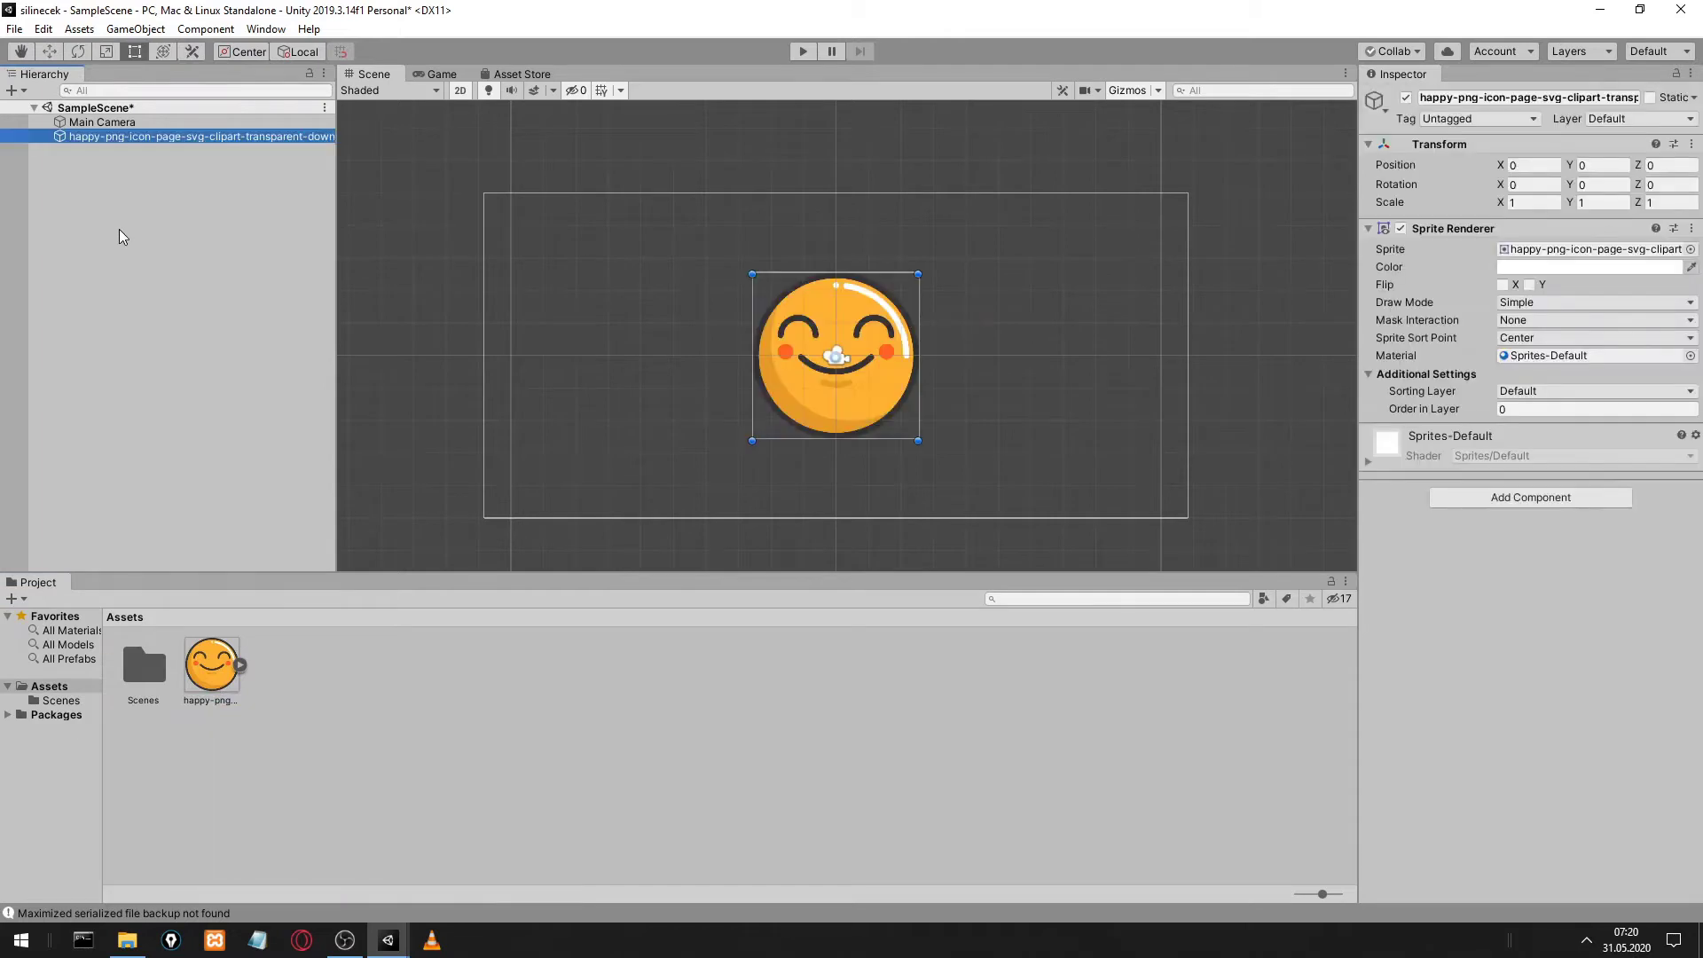
click(660, 453)
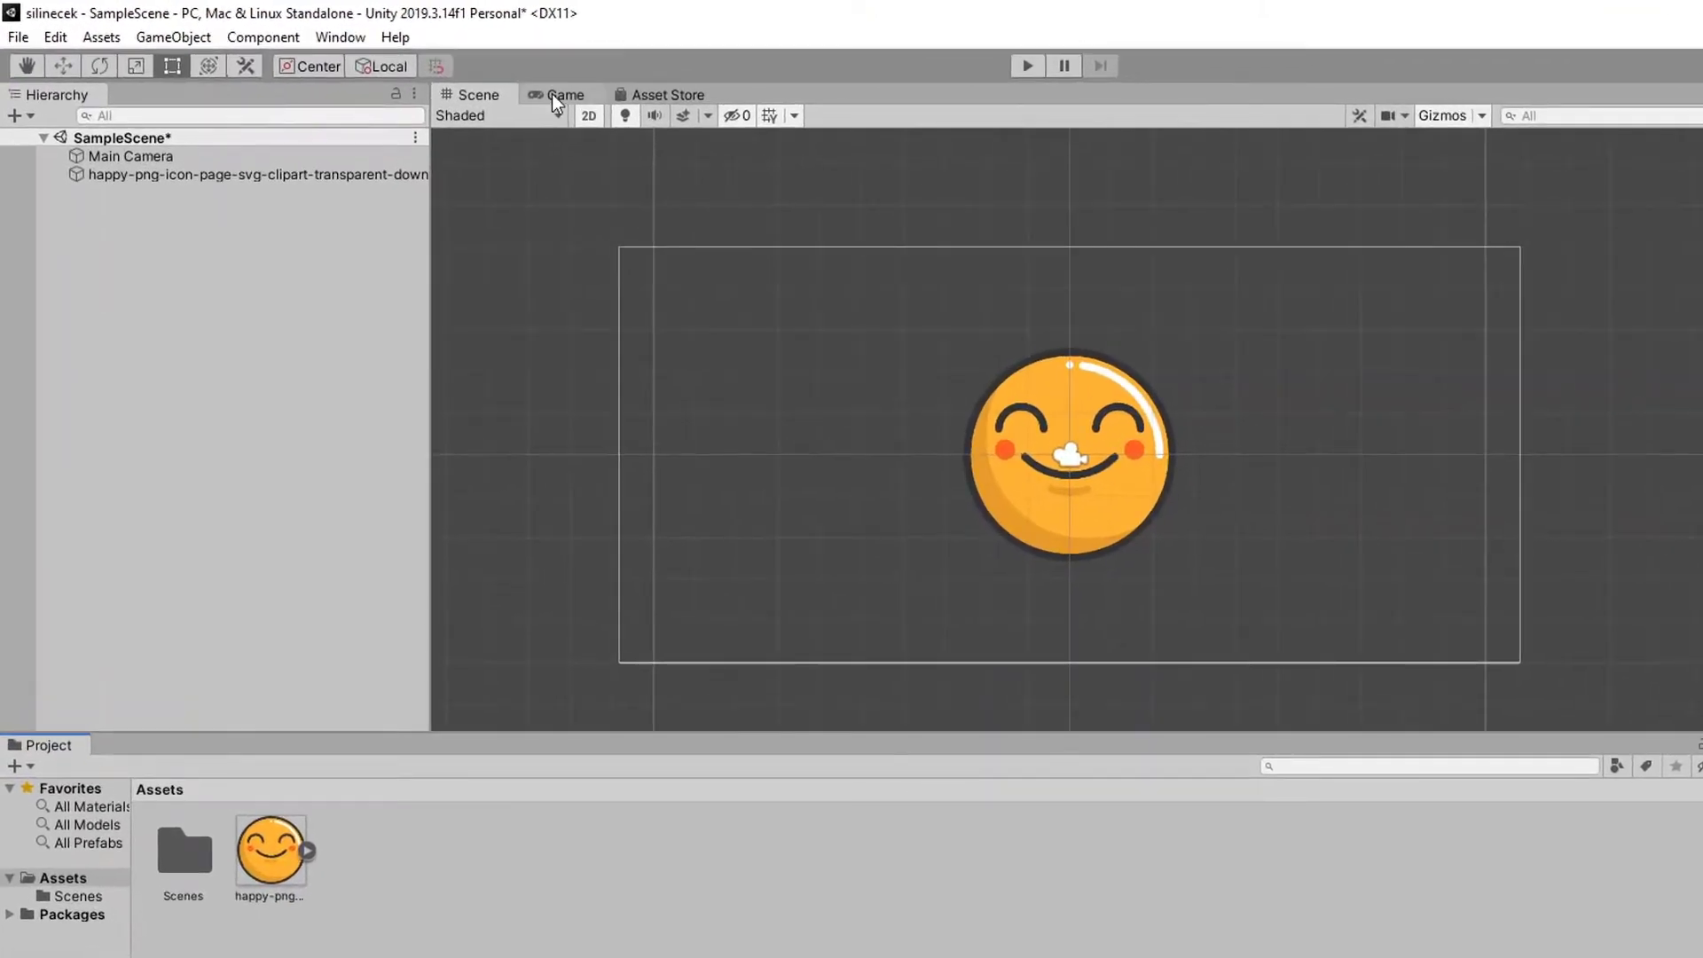
click(435, 74)
click(481, 93)
click(878, 887)
click(153, 206)
click(272, 874)
- Create a resimler folder in Assets and move the smiley image into it
right_click(470, 838)
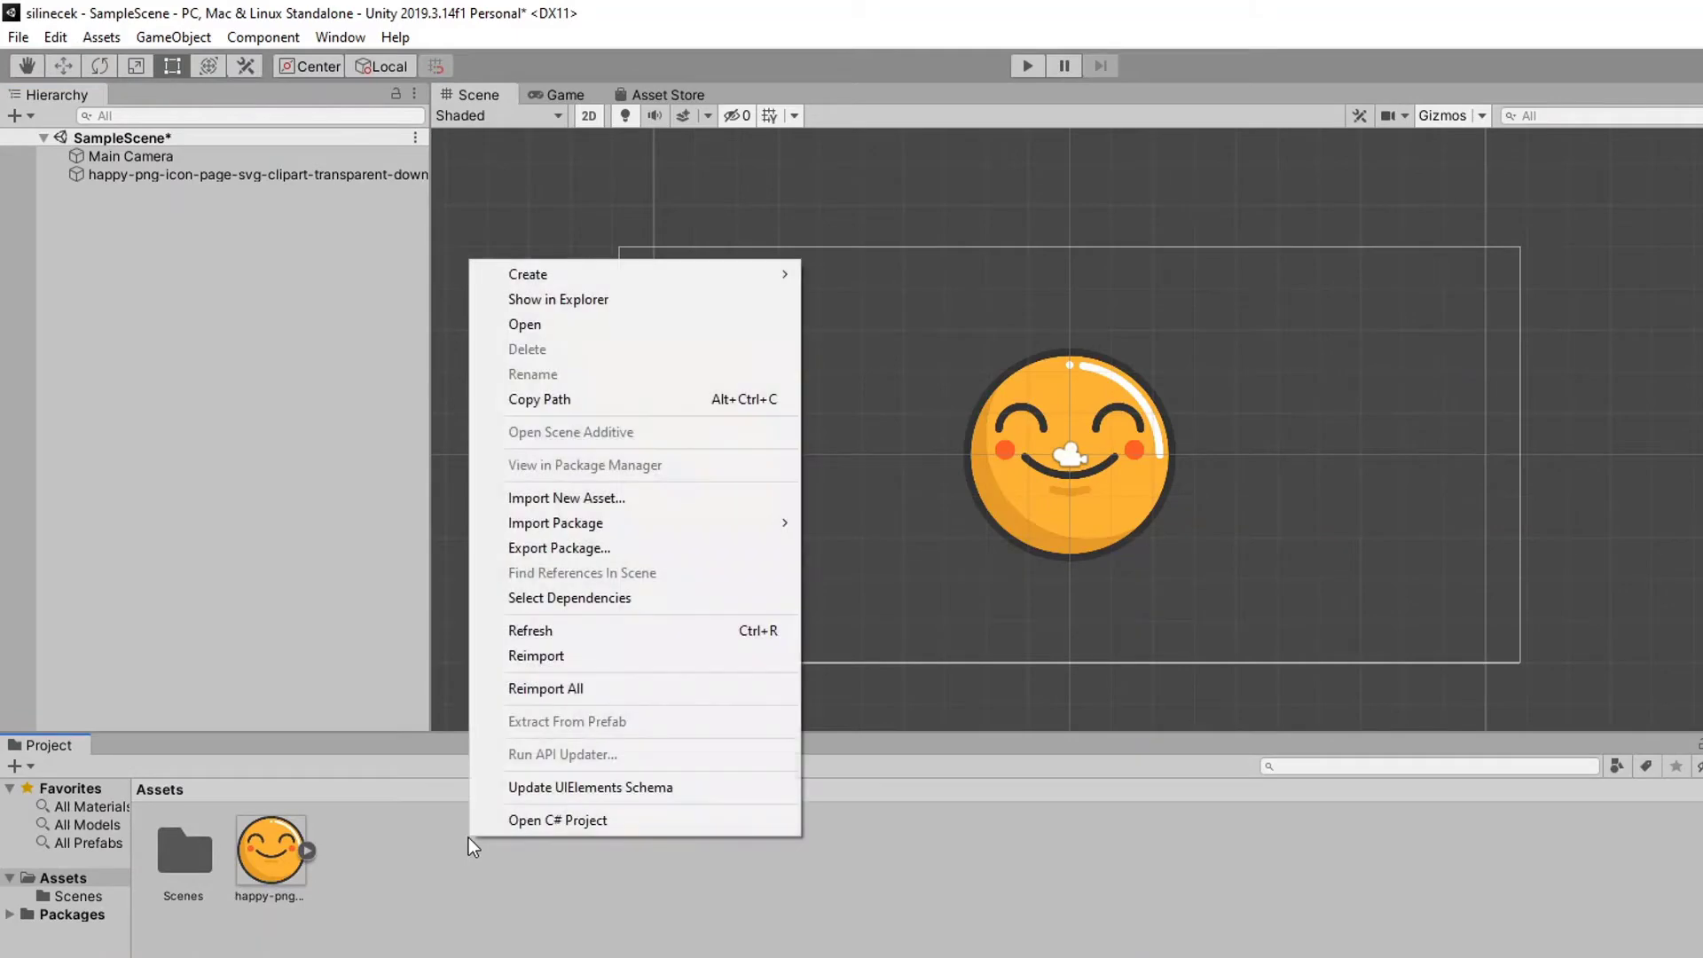
mouse_move(672, 283)
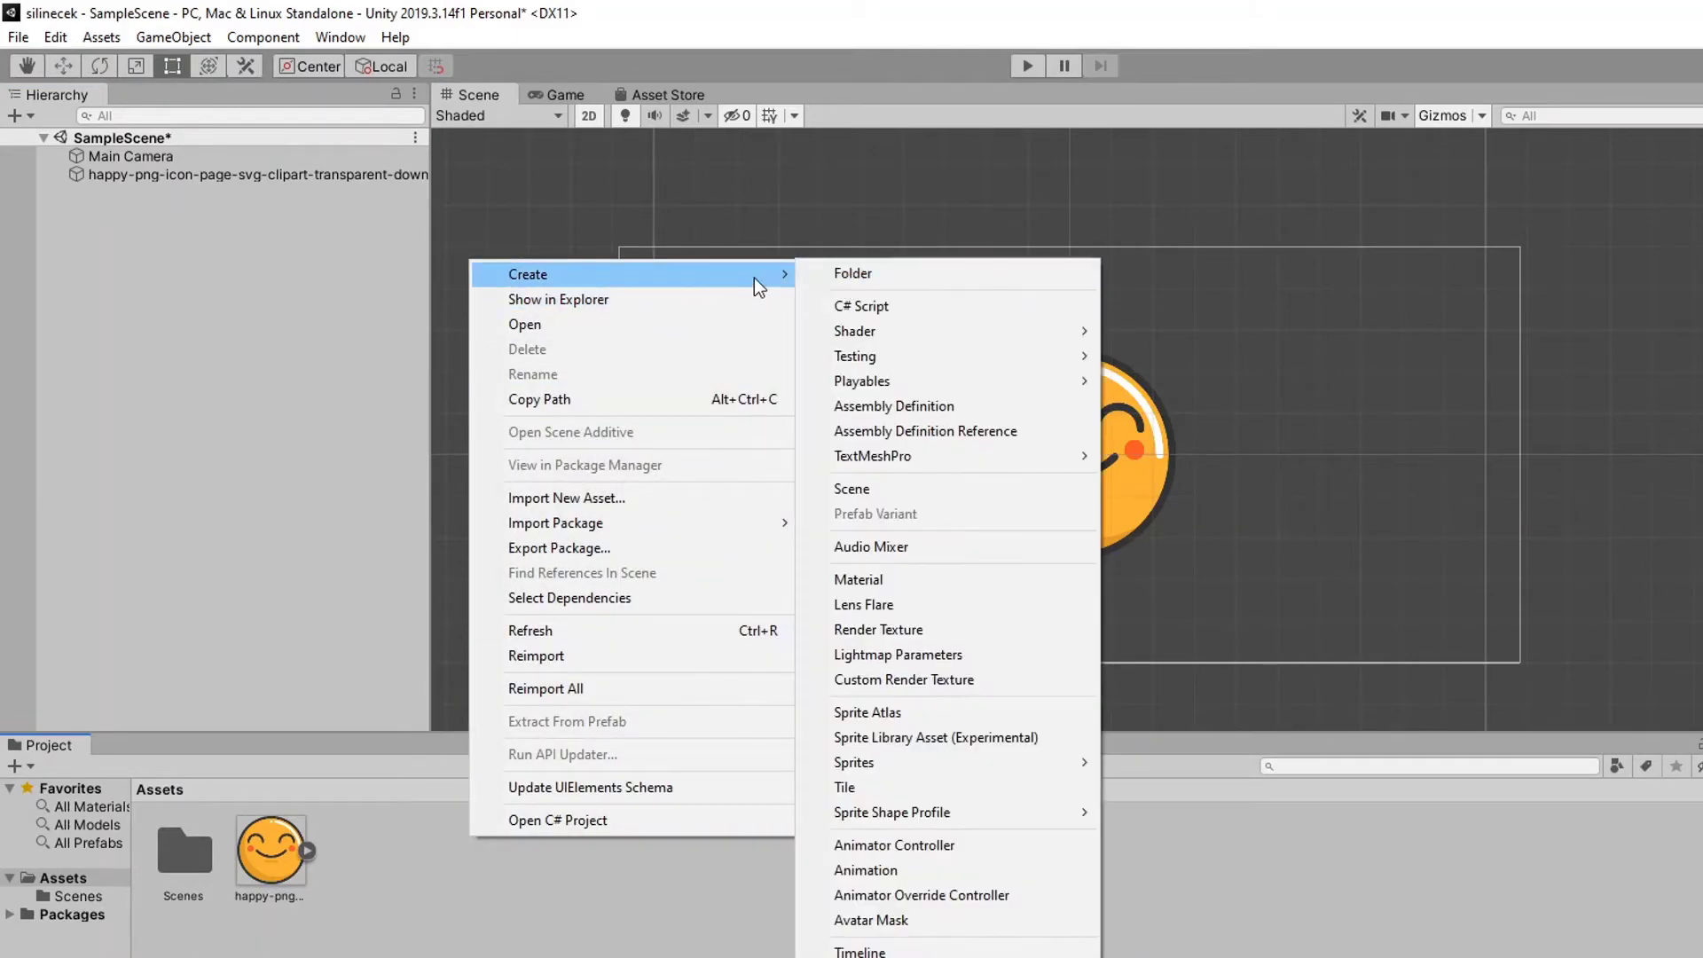
click(904, 275)
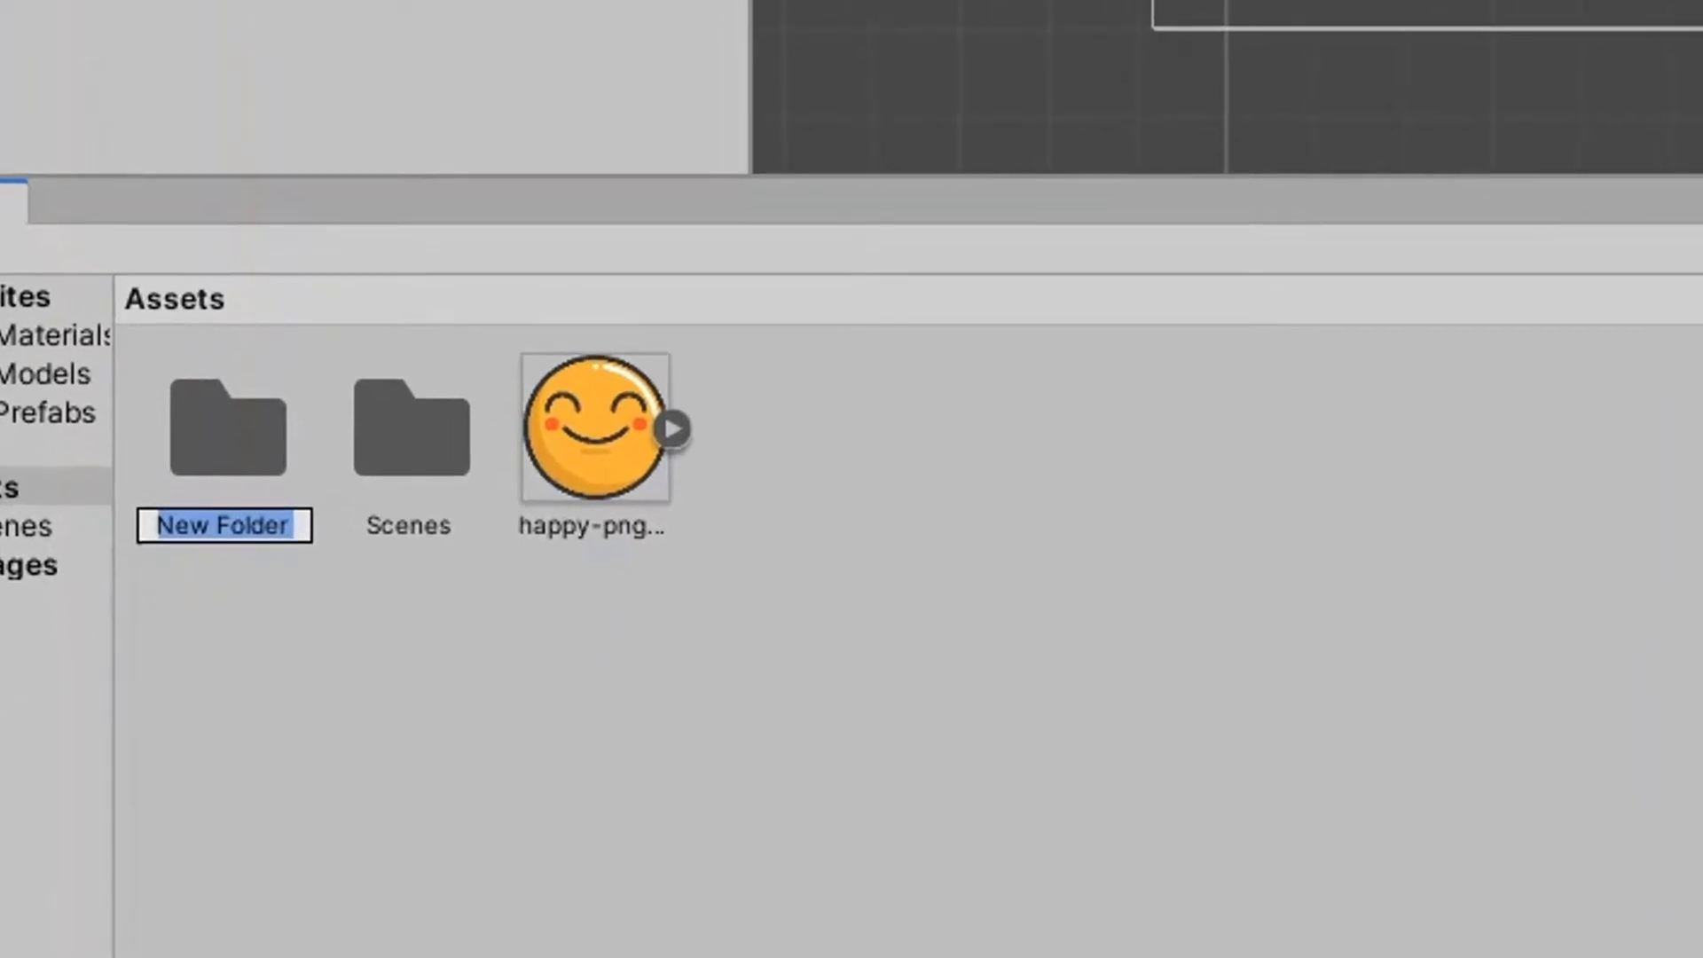
text(resimler)
key(Return)
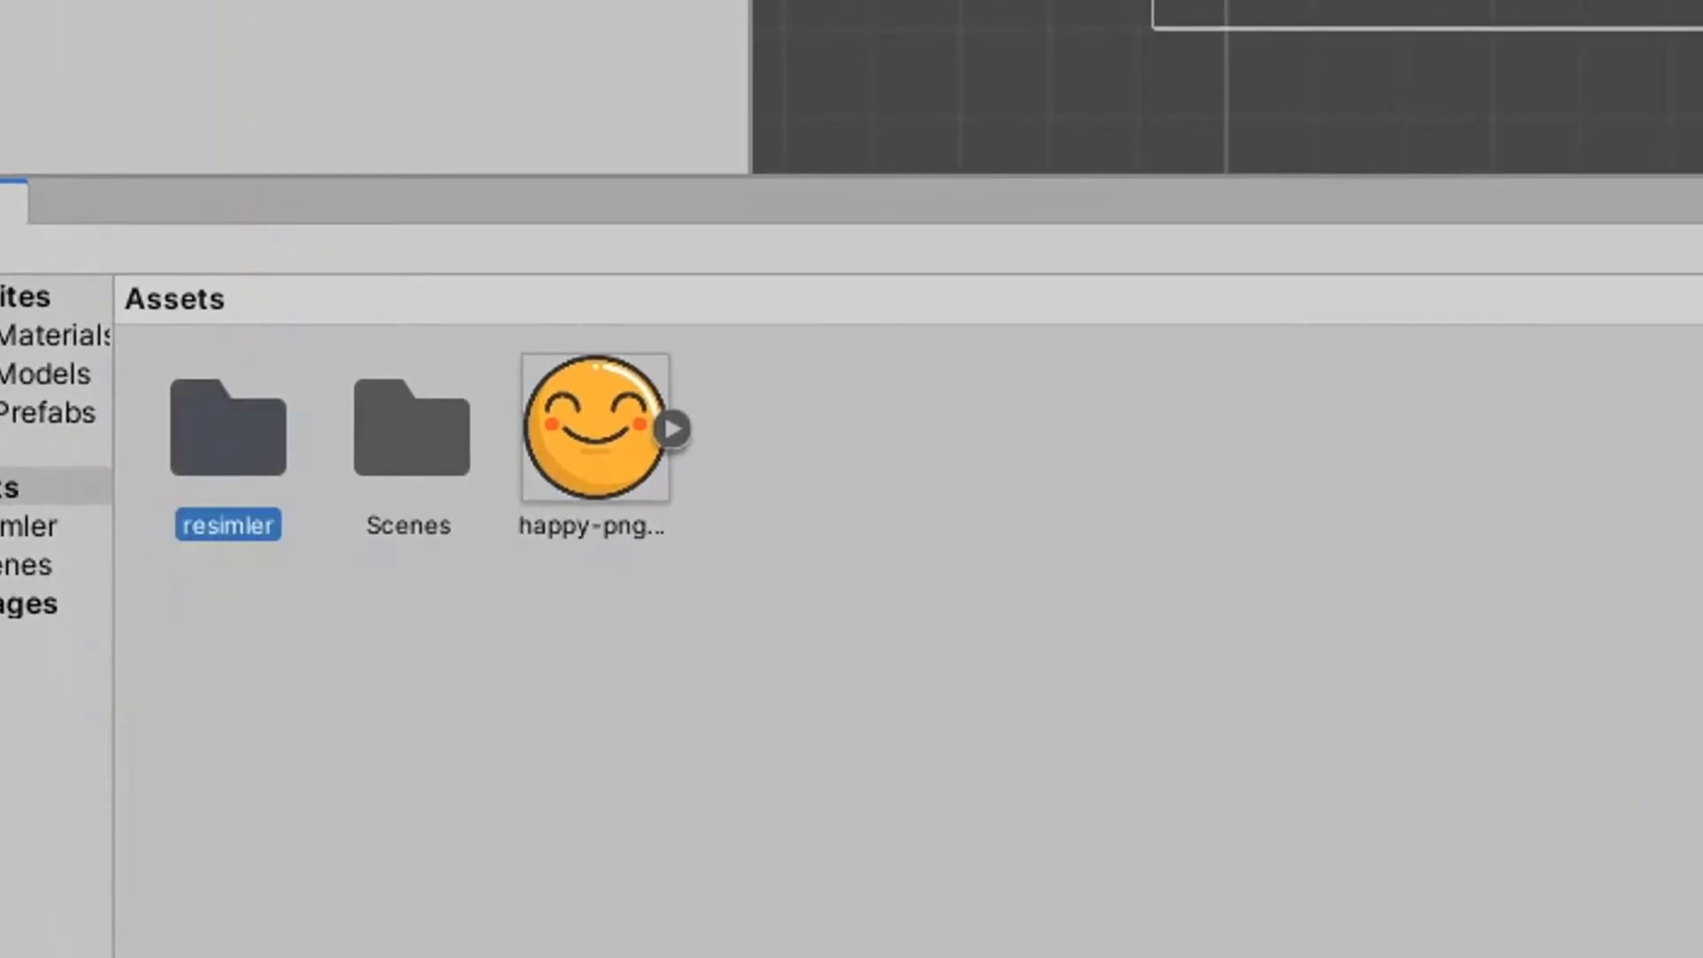
drag(586, 406, 246, 443)
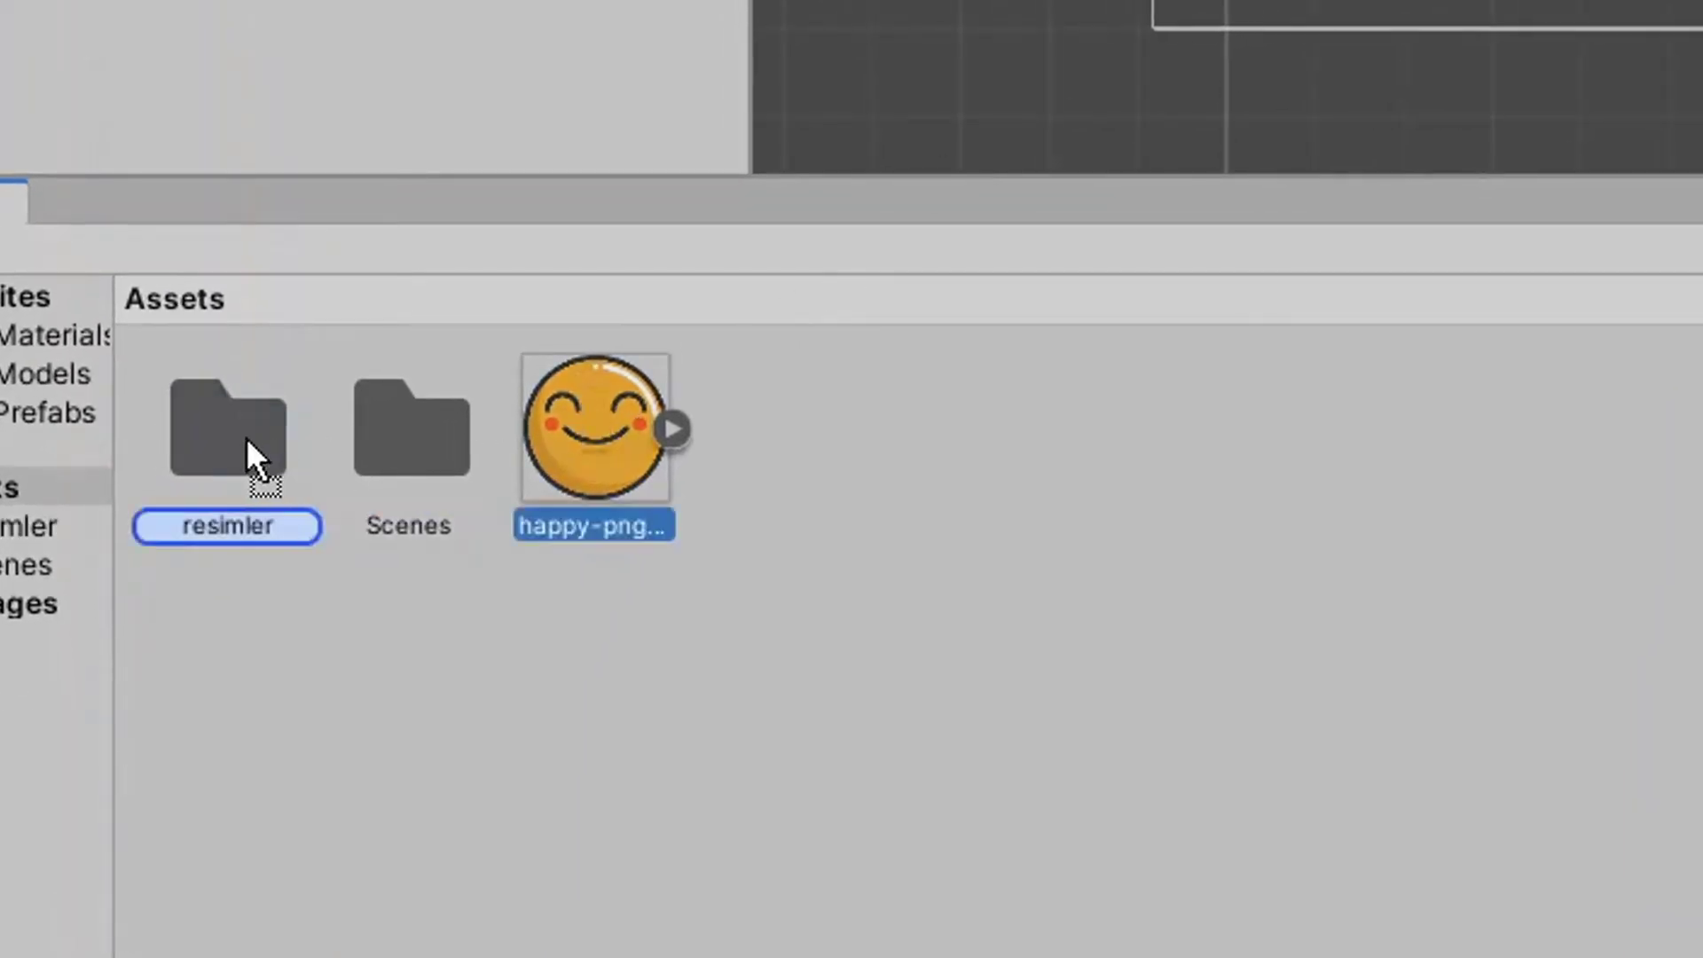
- Create a second Assets folder named kodlar
right_click(913, 533)
mouse_move(816, 10)
click(922, 11)
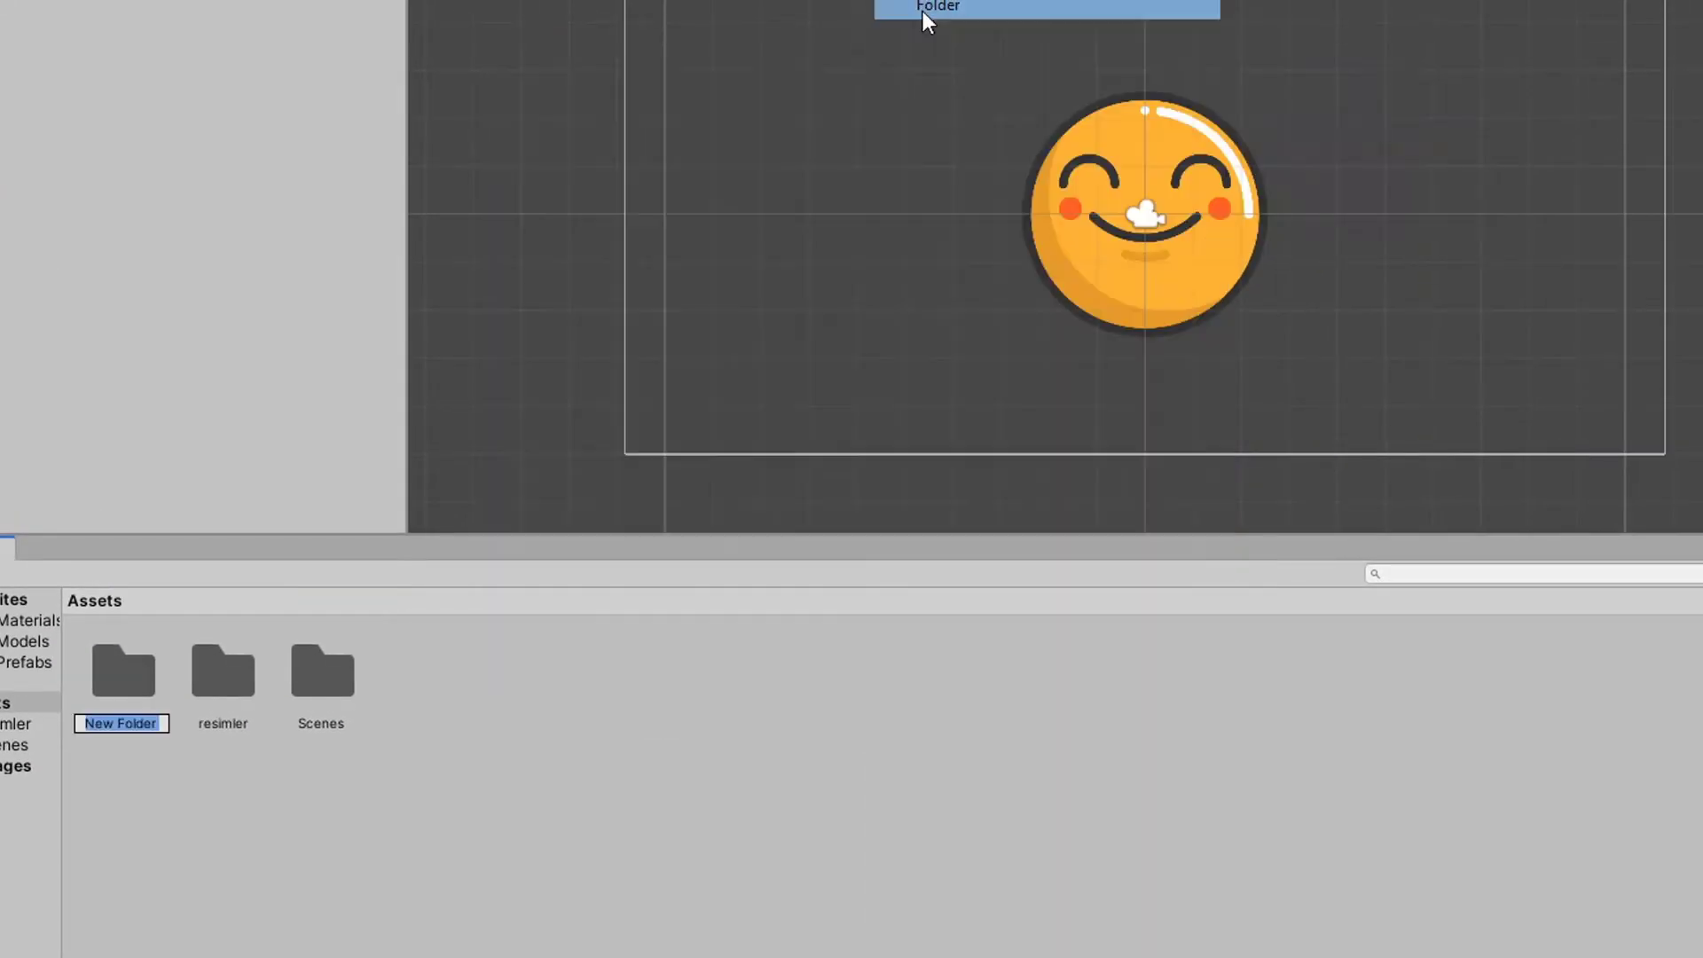
text(kodlar)
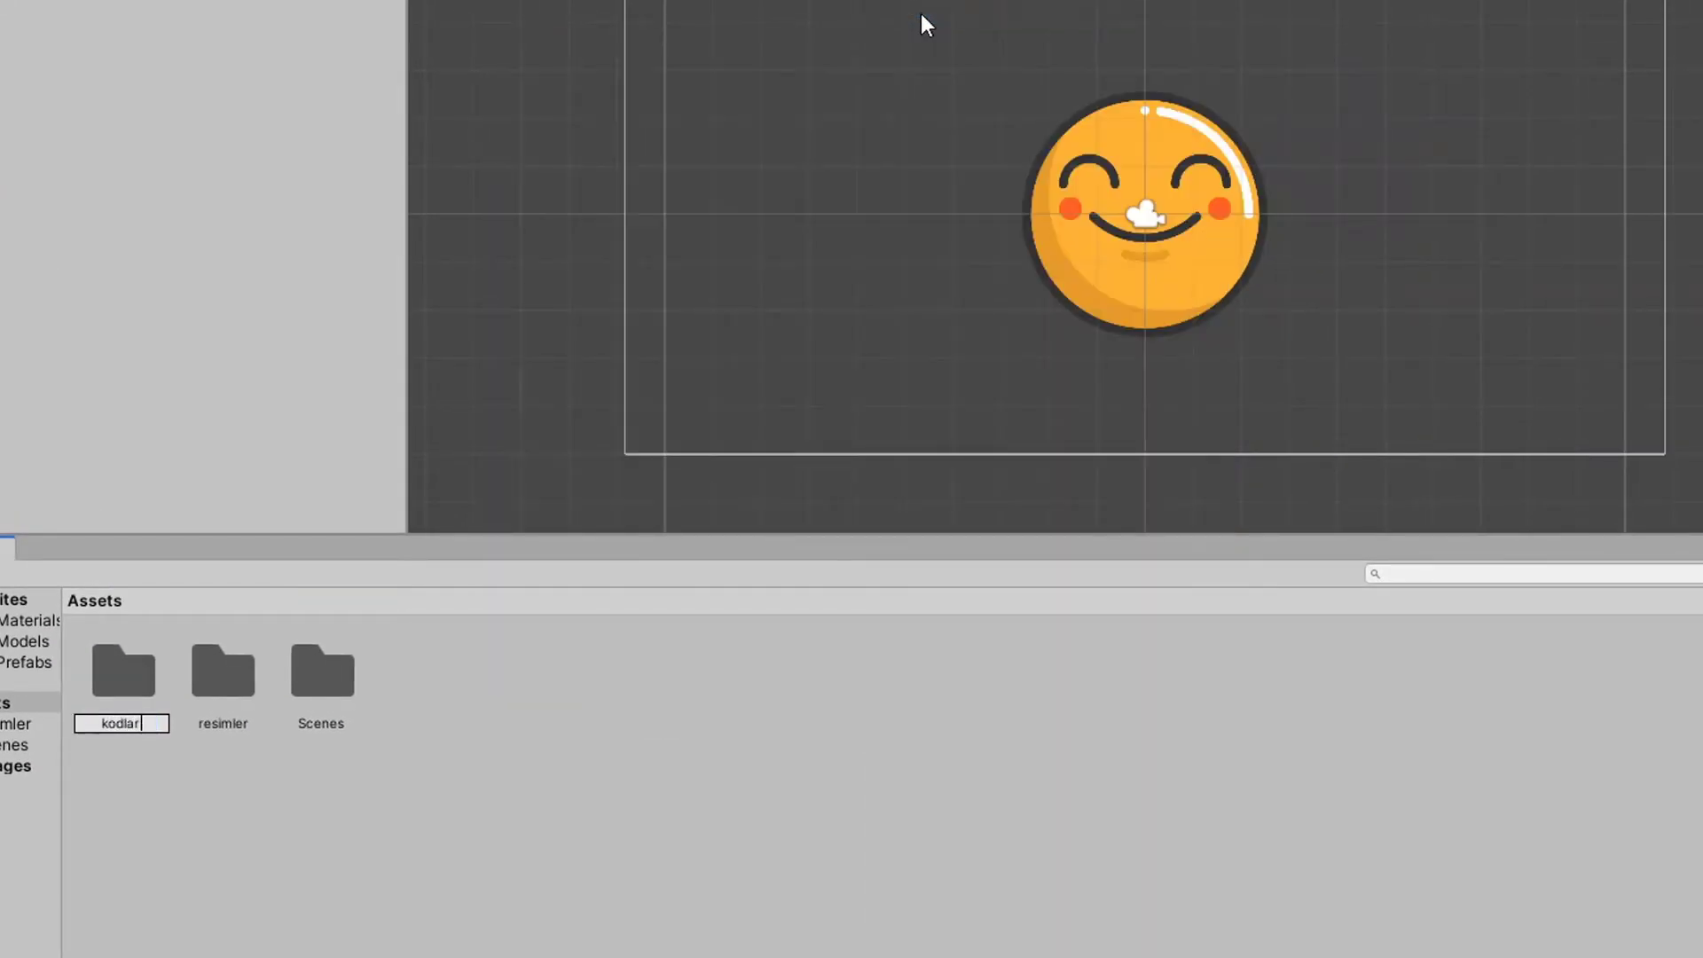
key(Return)
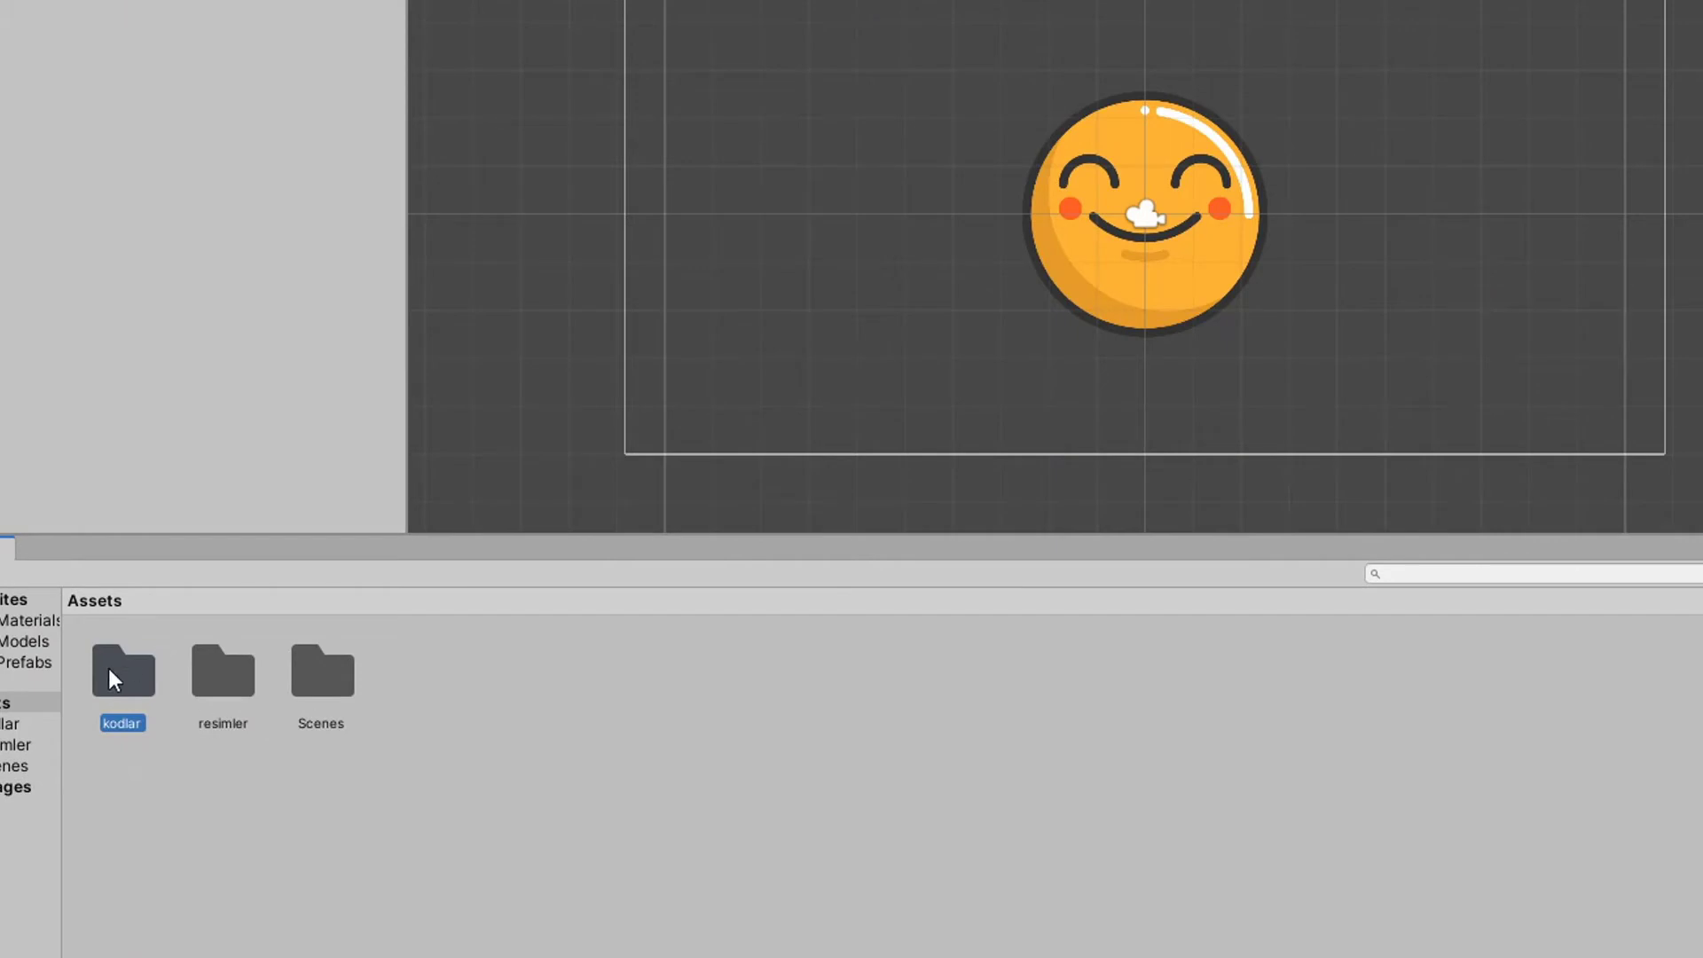
click(609, 742)
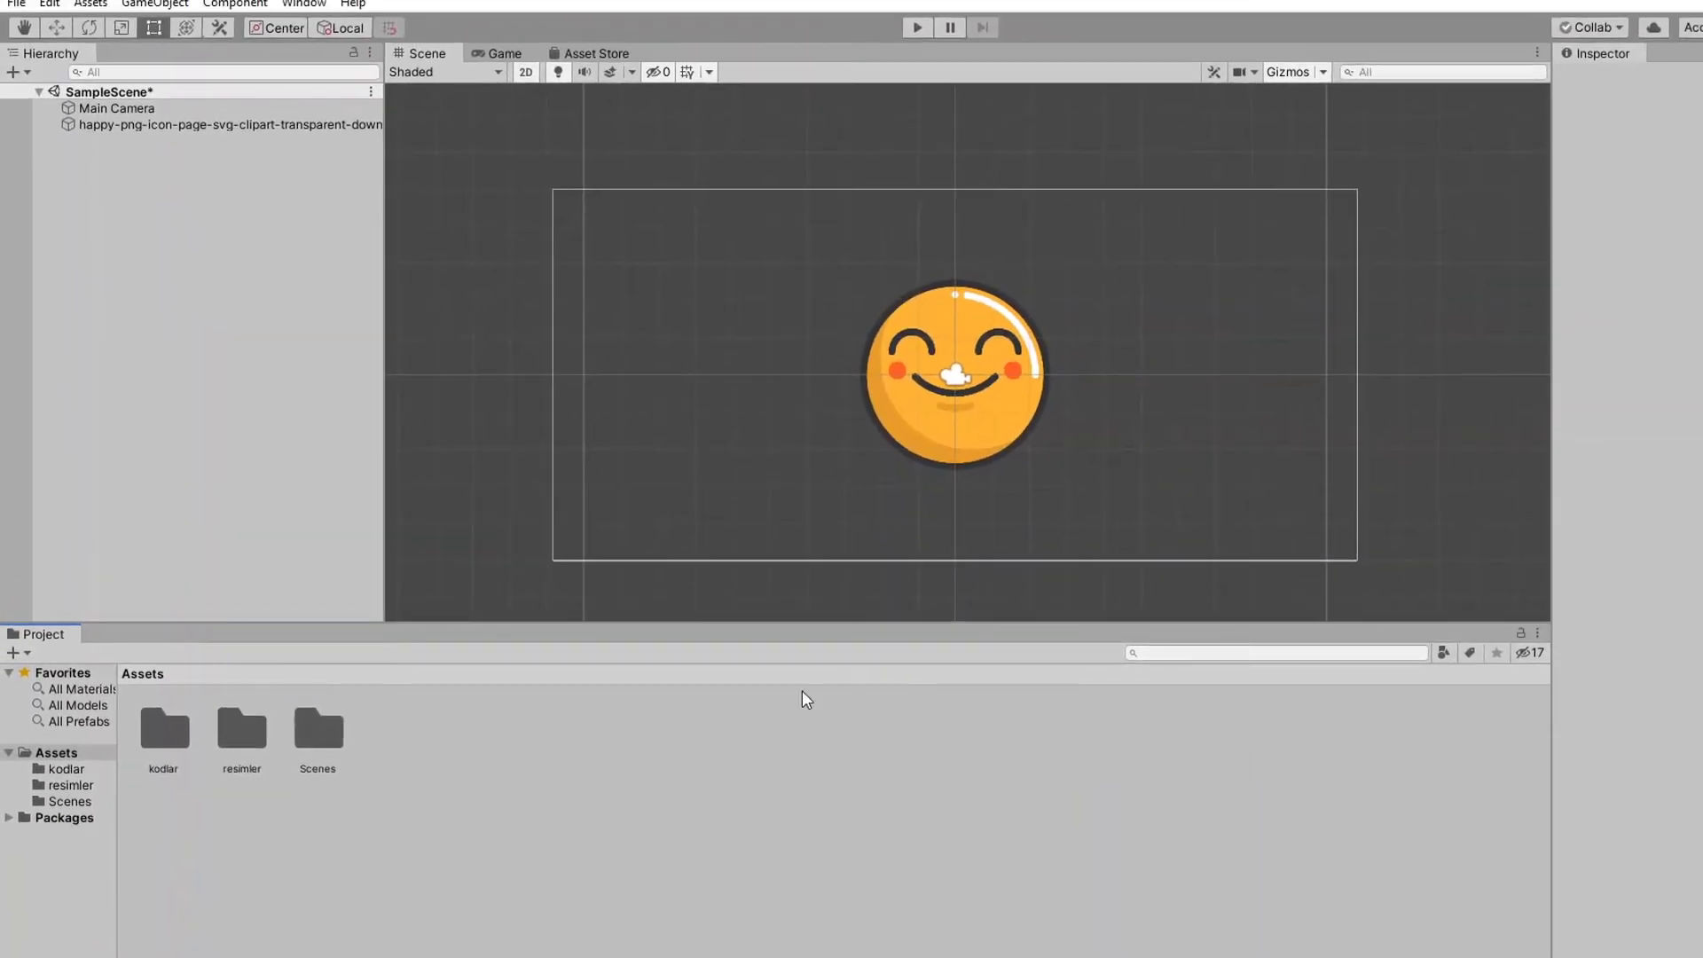
click(120, 125)
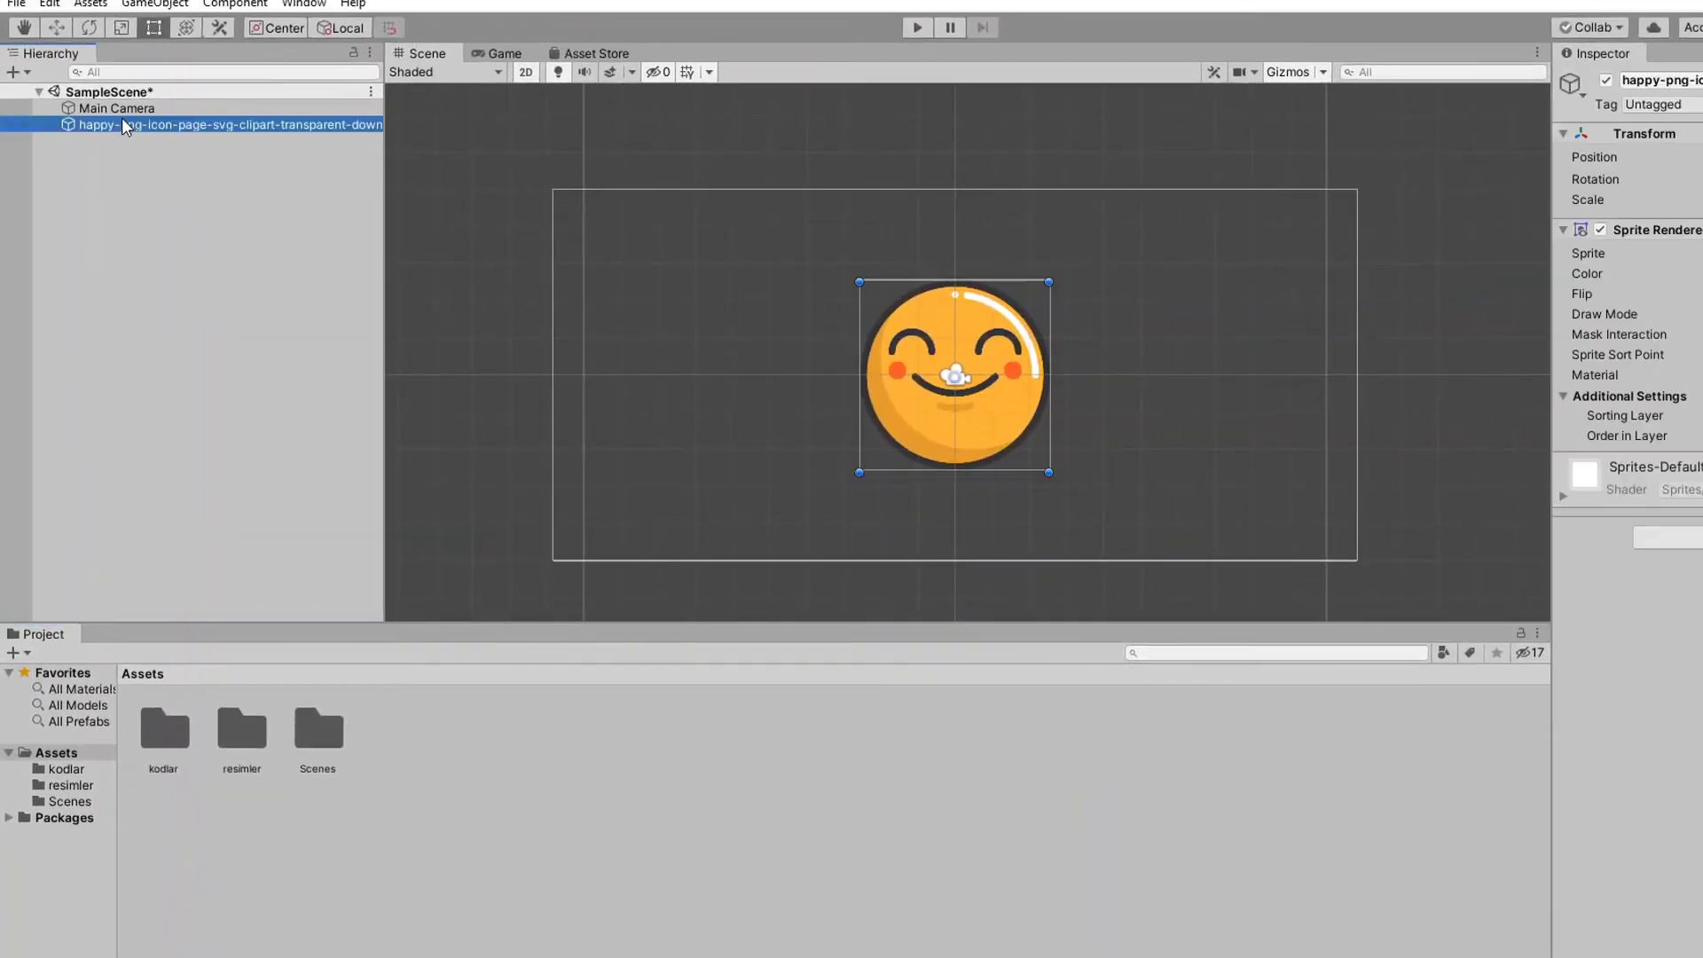
click(1277, 736)
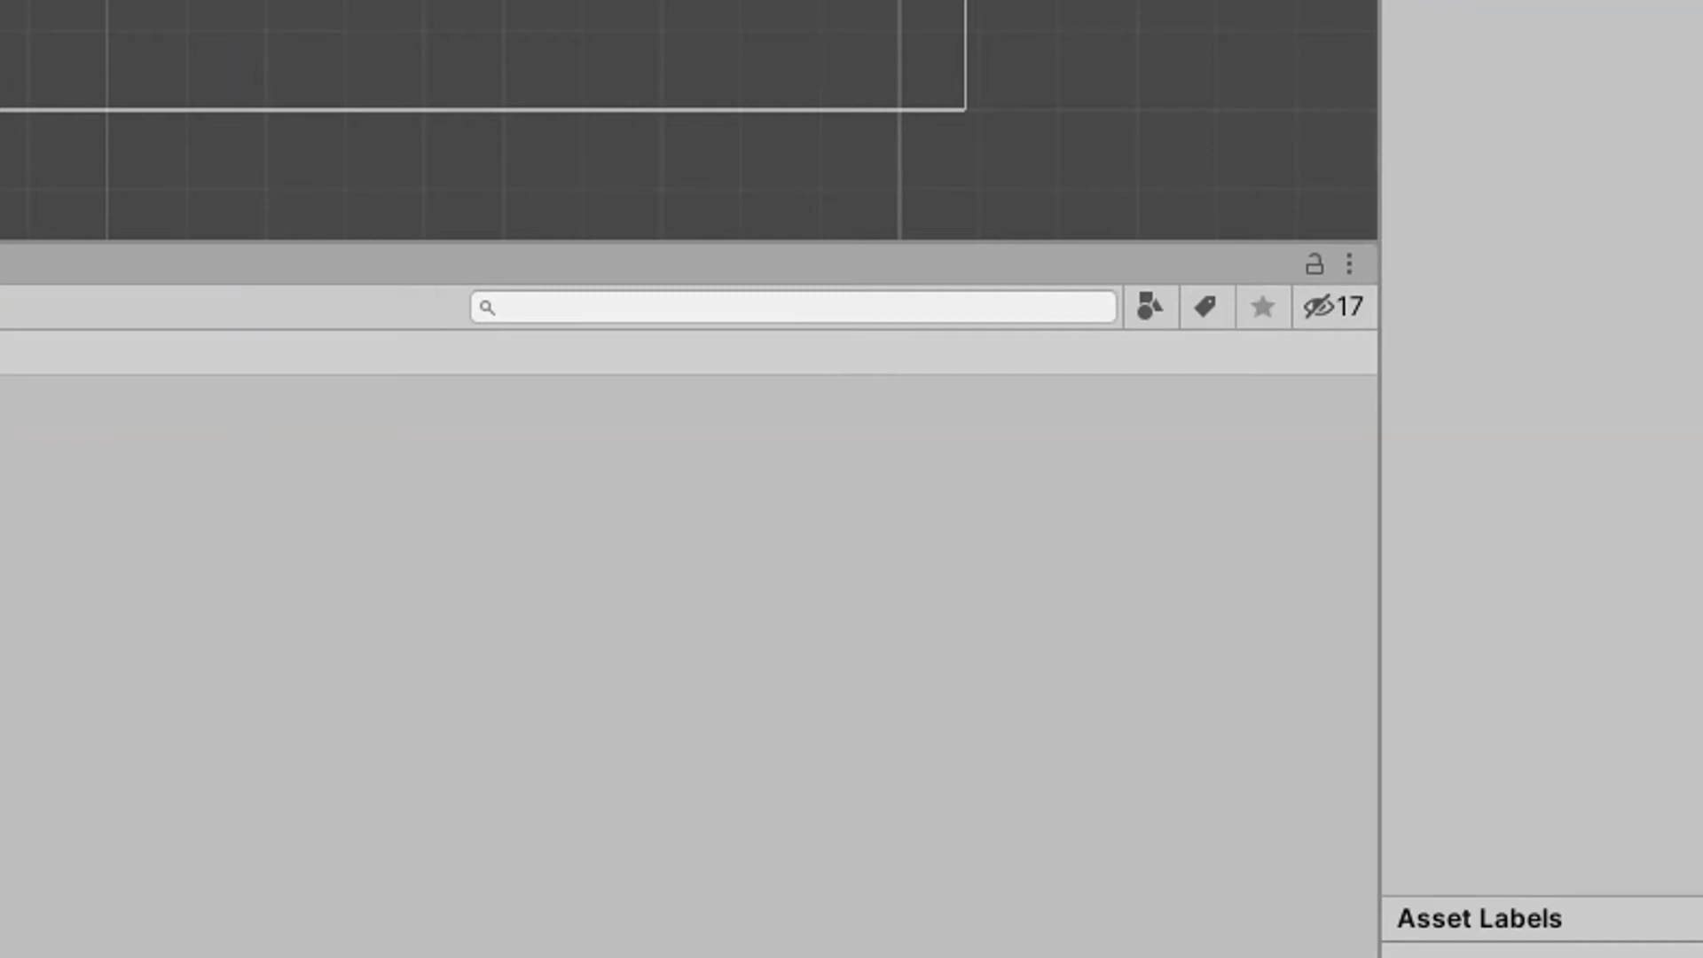
- Search the Project for 'happ' and select each of the two happy images
click(694, 299)
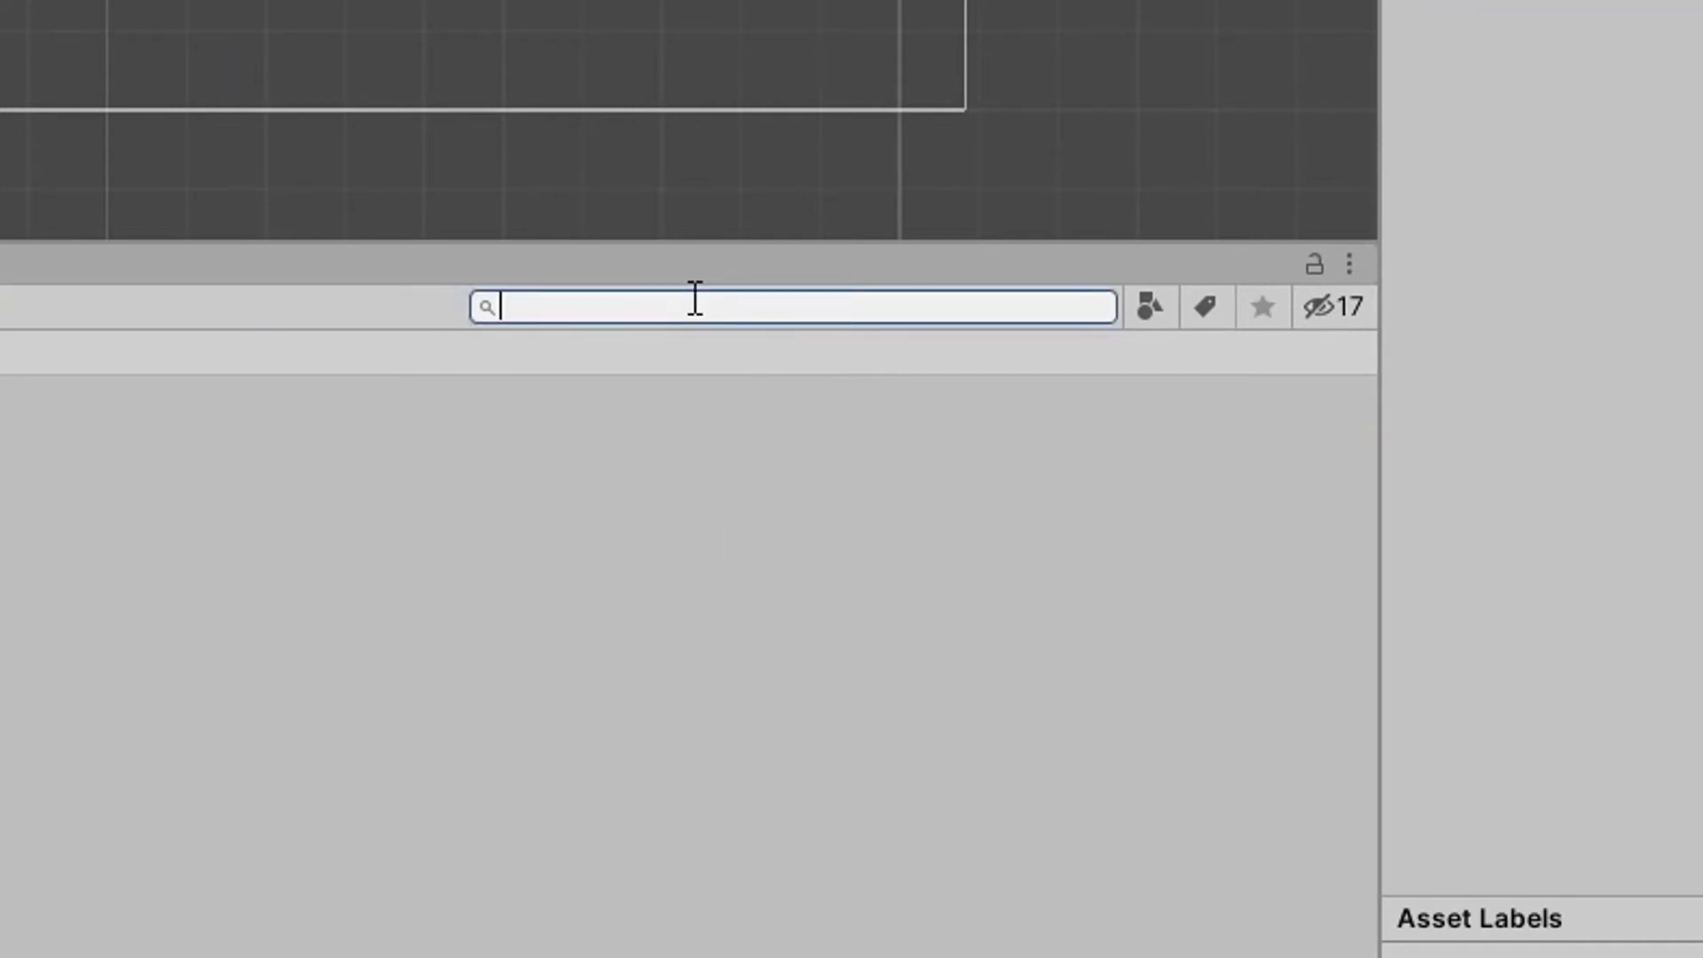
text(happ)
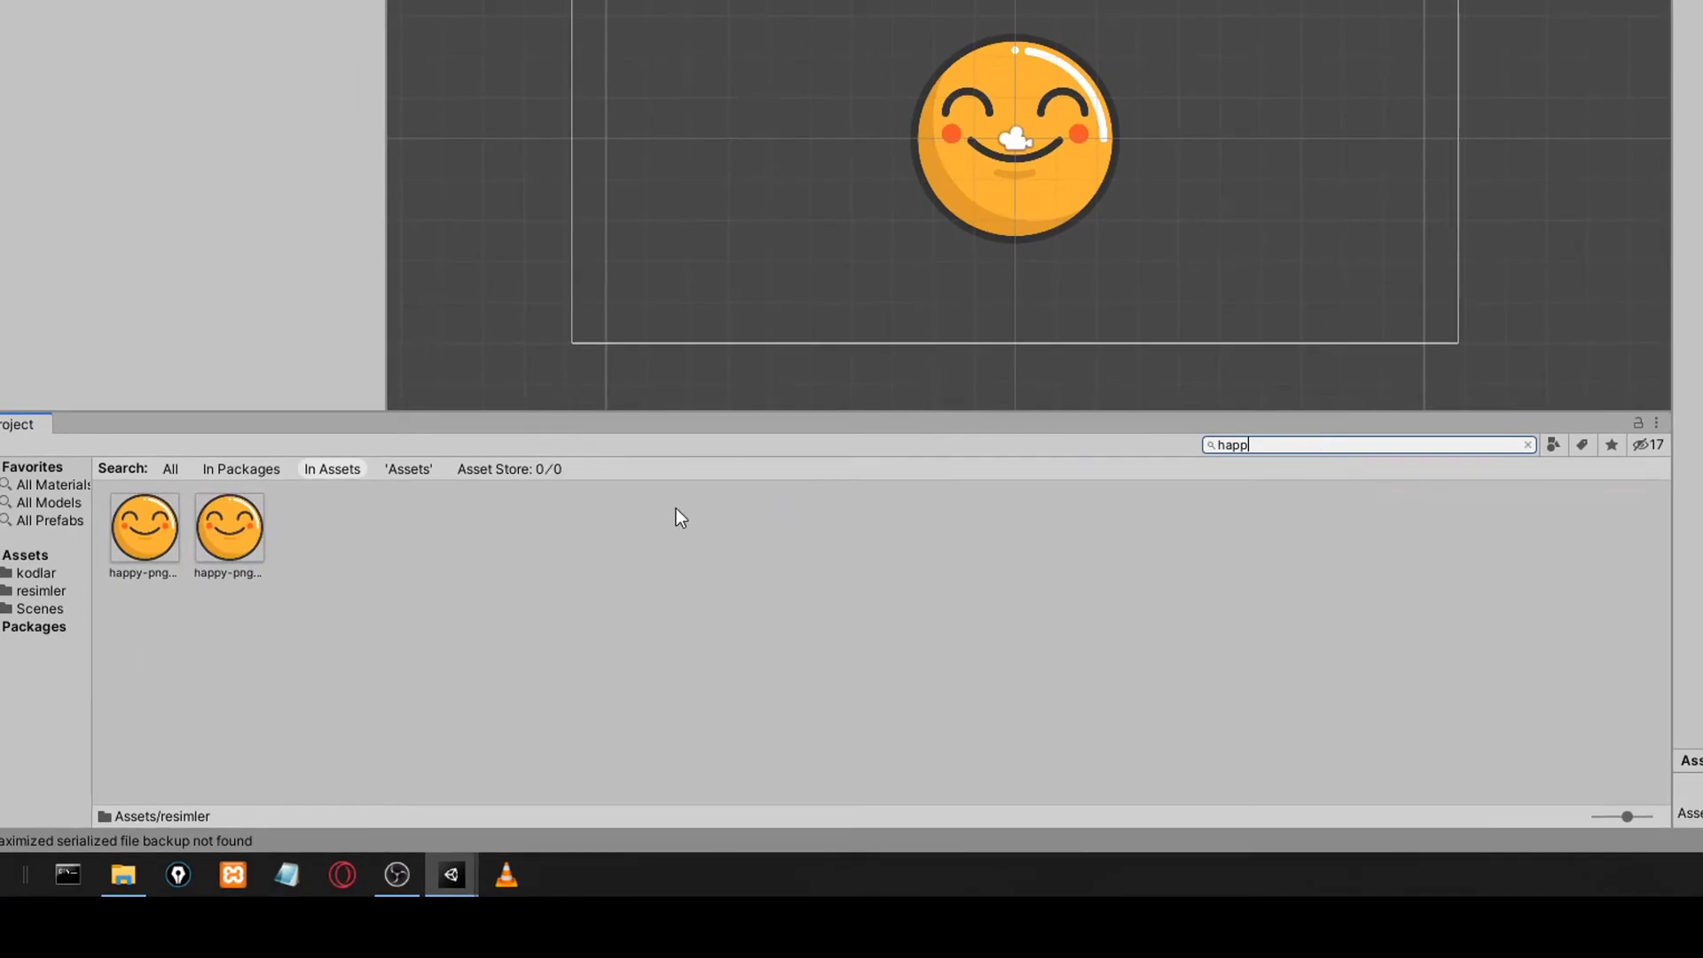
click(129, 523)
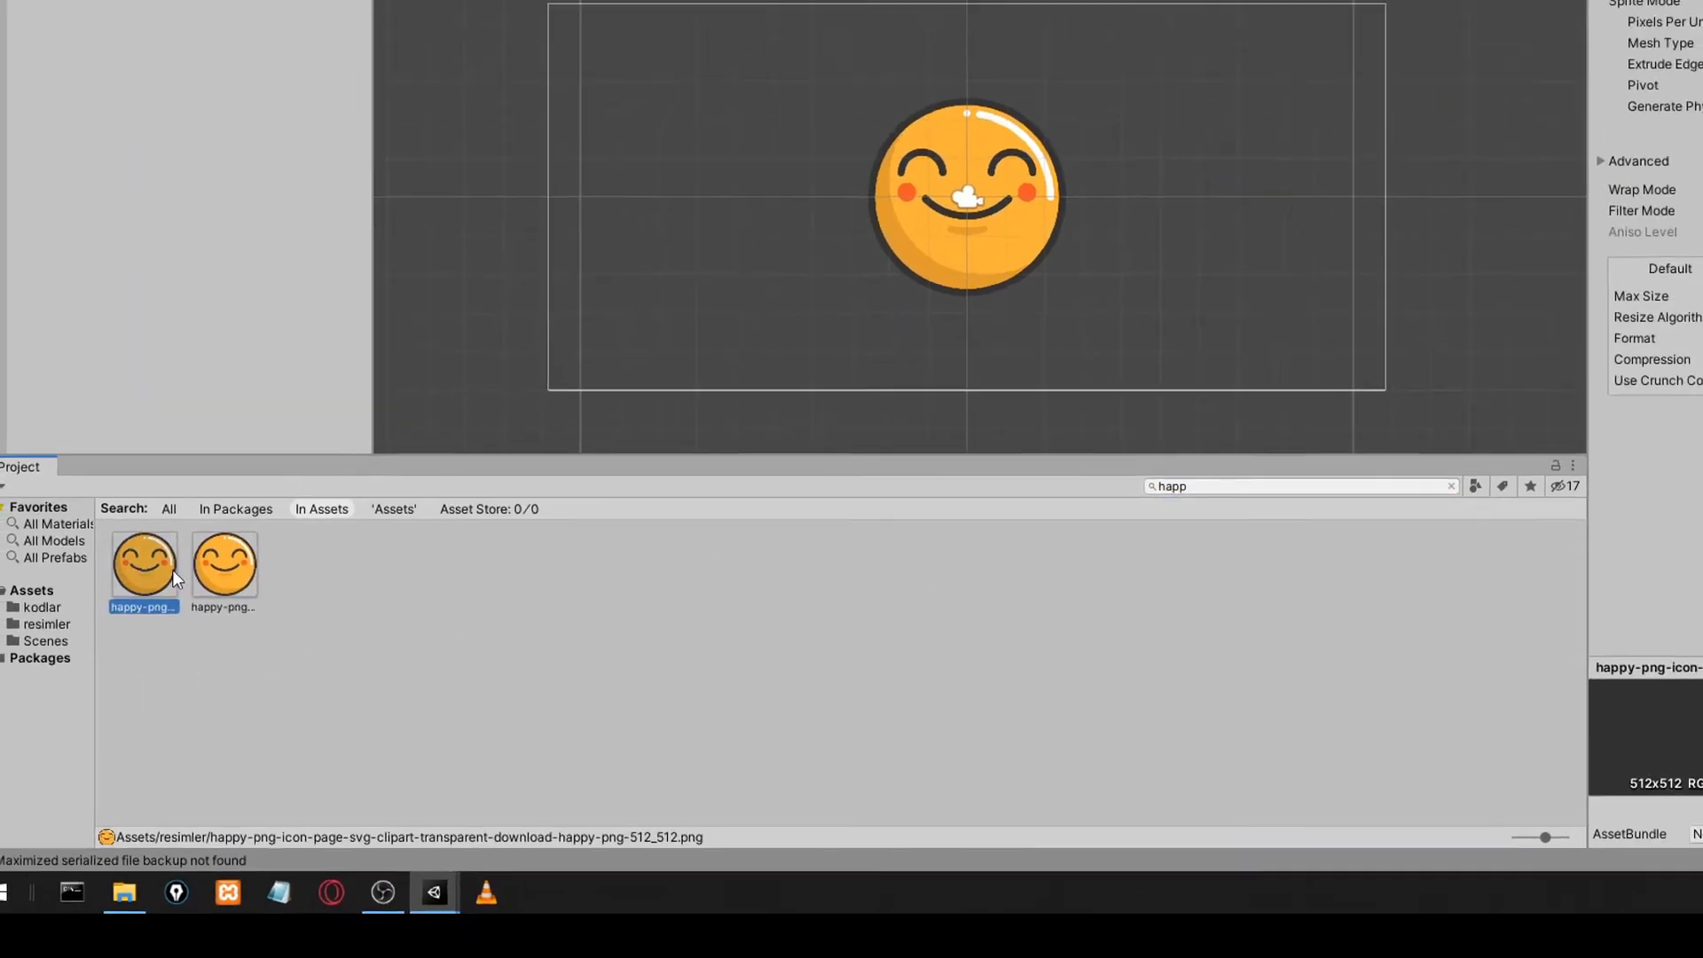
click(194, 658)
- Browse All Prefabs and the Default prefab, then restore the happy search
click(99, 661)
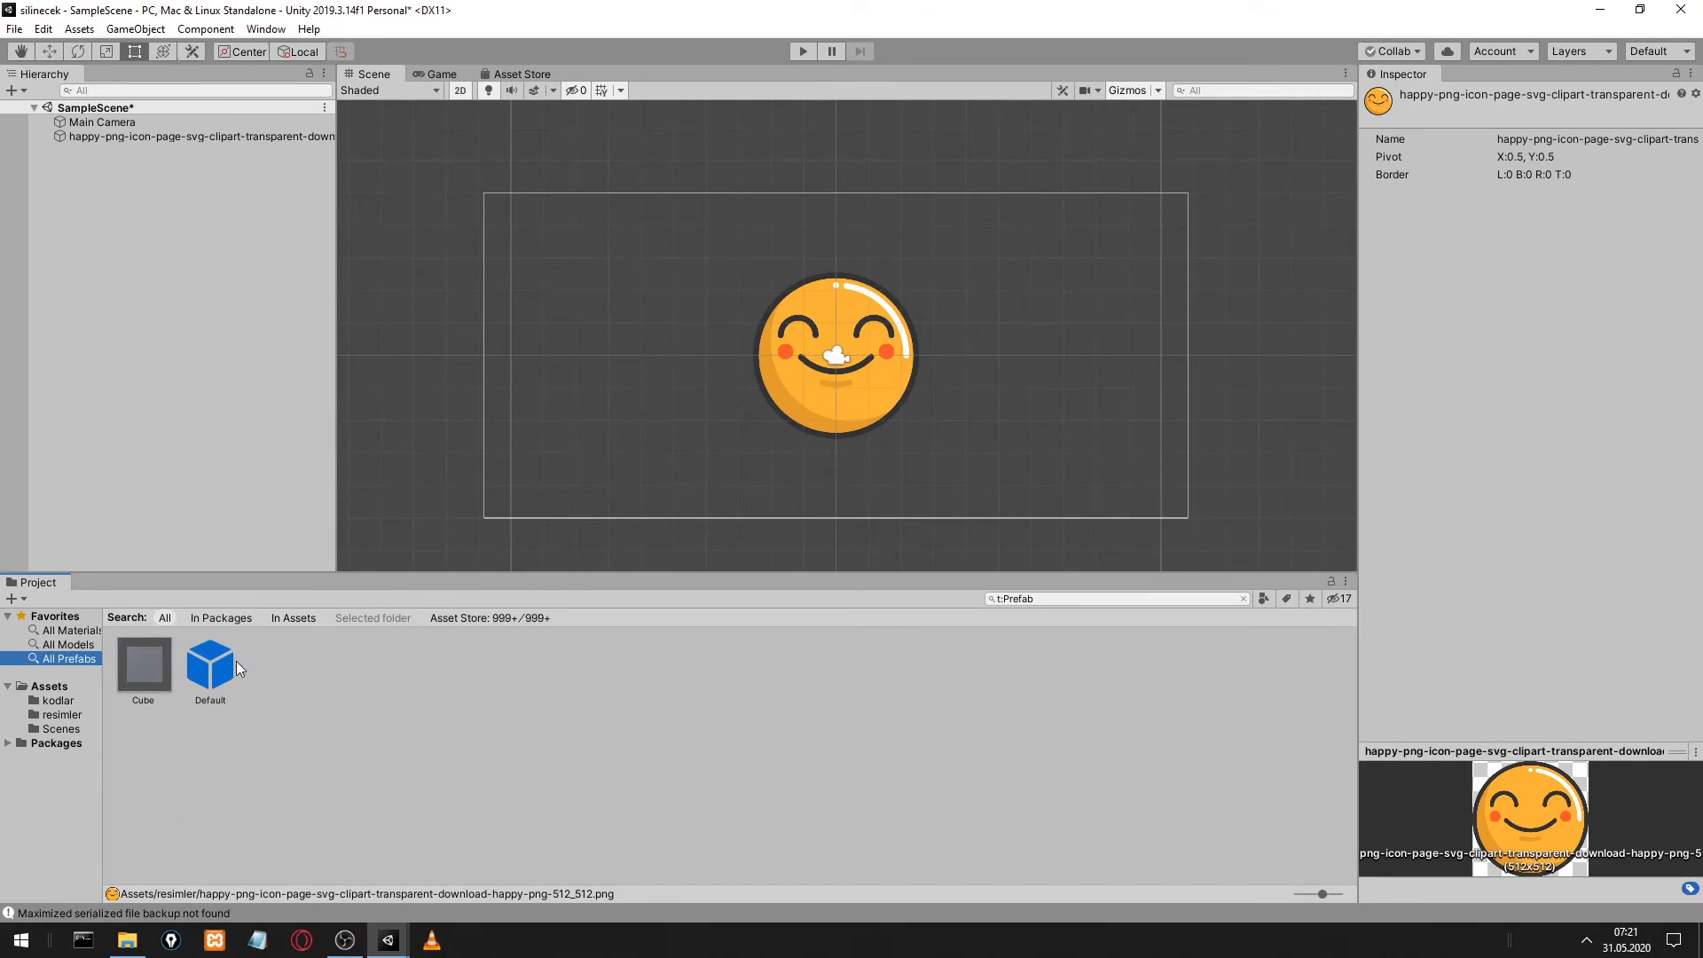
click(204, 681)
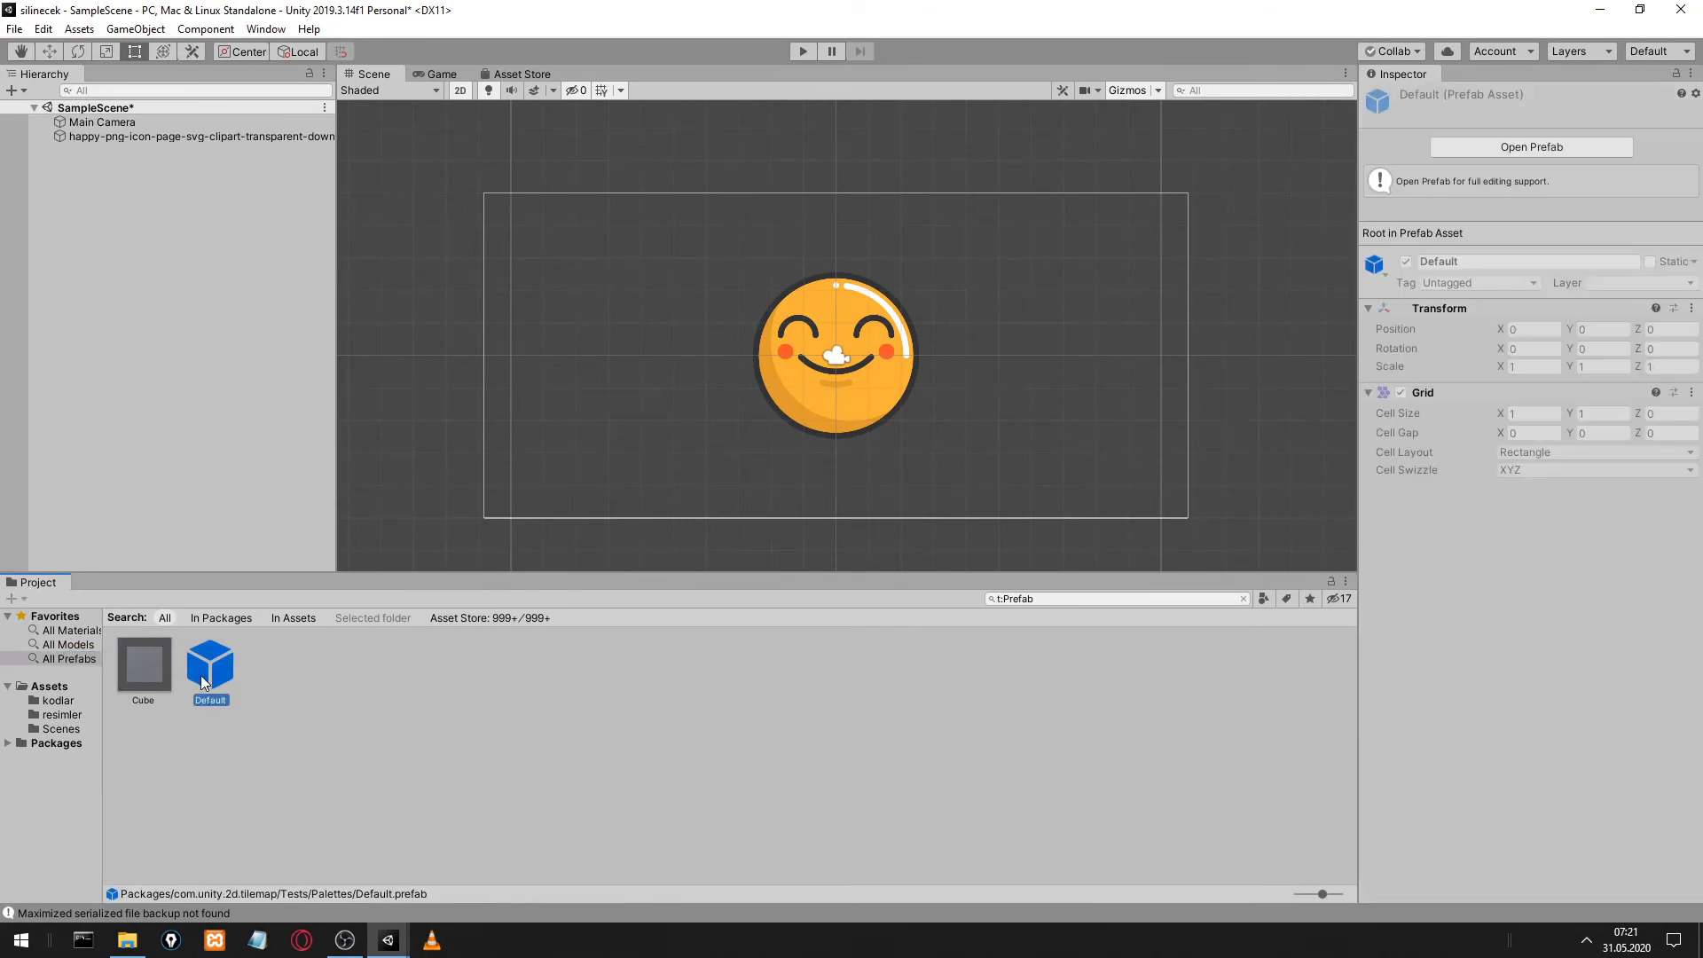
click(945, 653)
click(1021, 599)
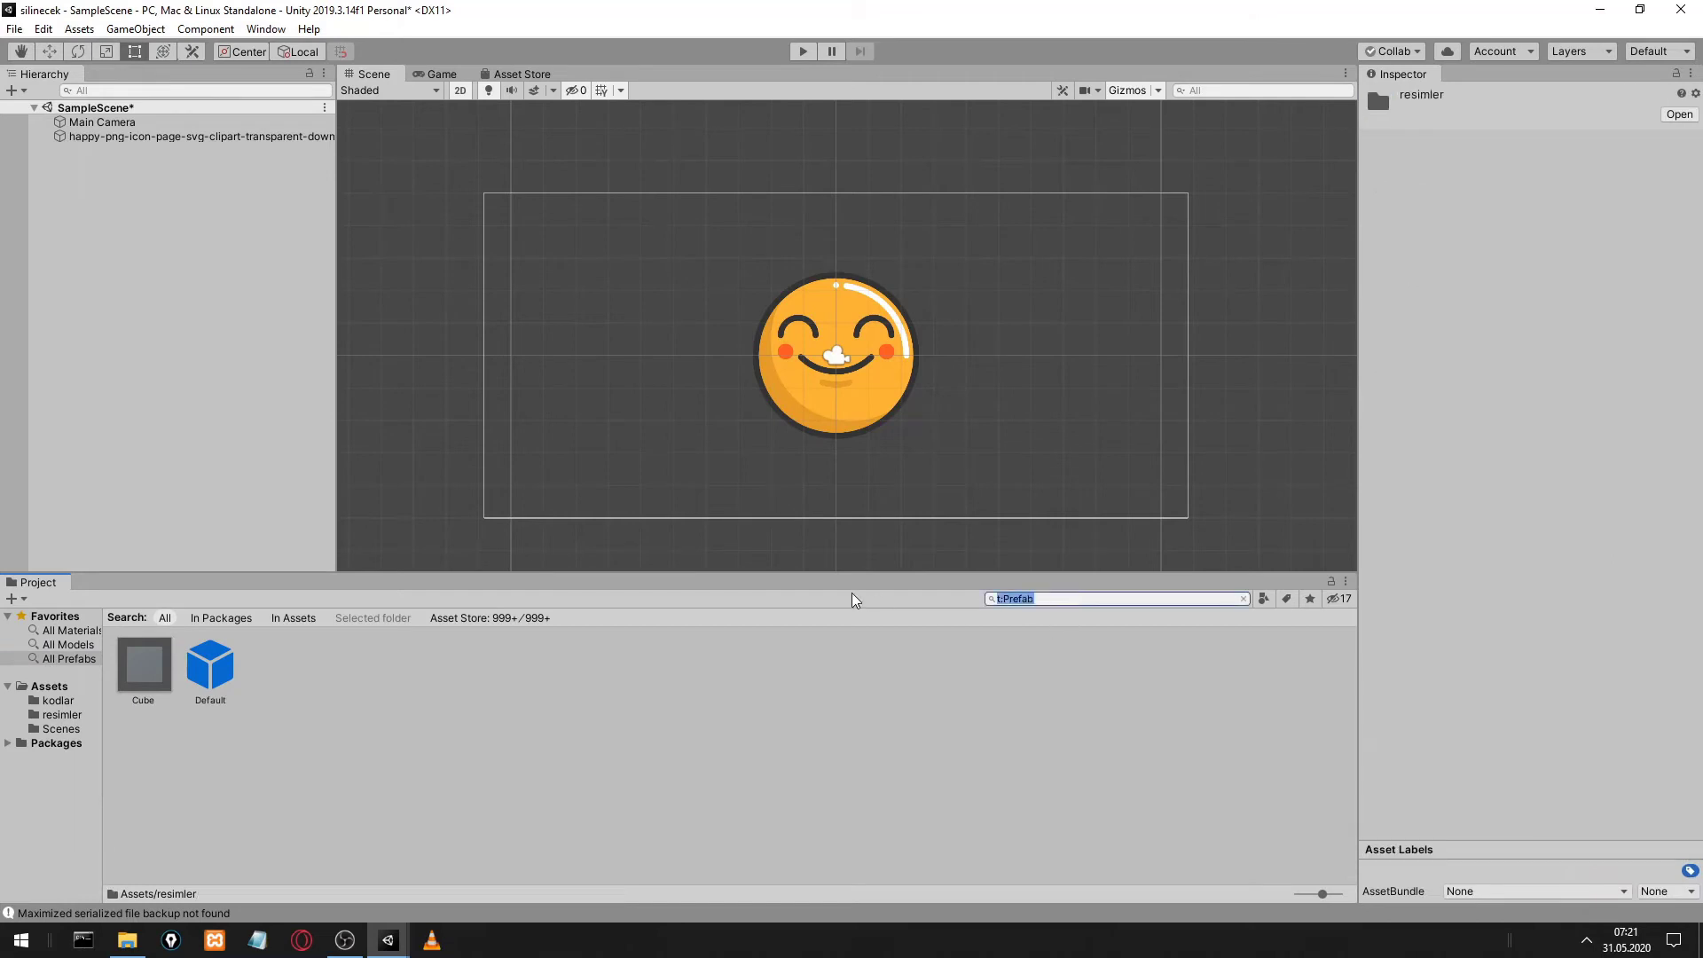
text(happy)
- Filter the happy search by Texture, Shader, Material, Mesh, Font, AudioMixer and AudioClip types
click(1264, 599)
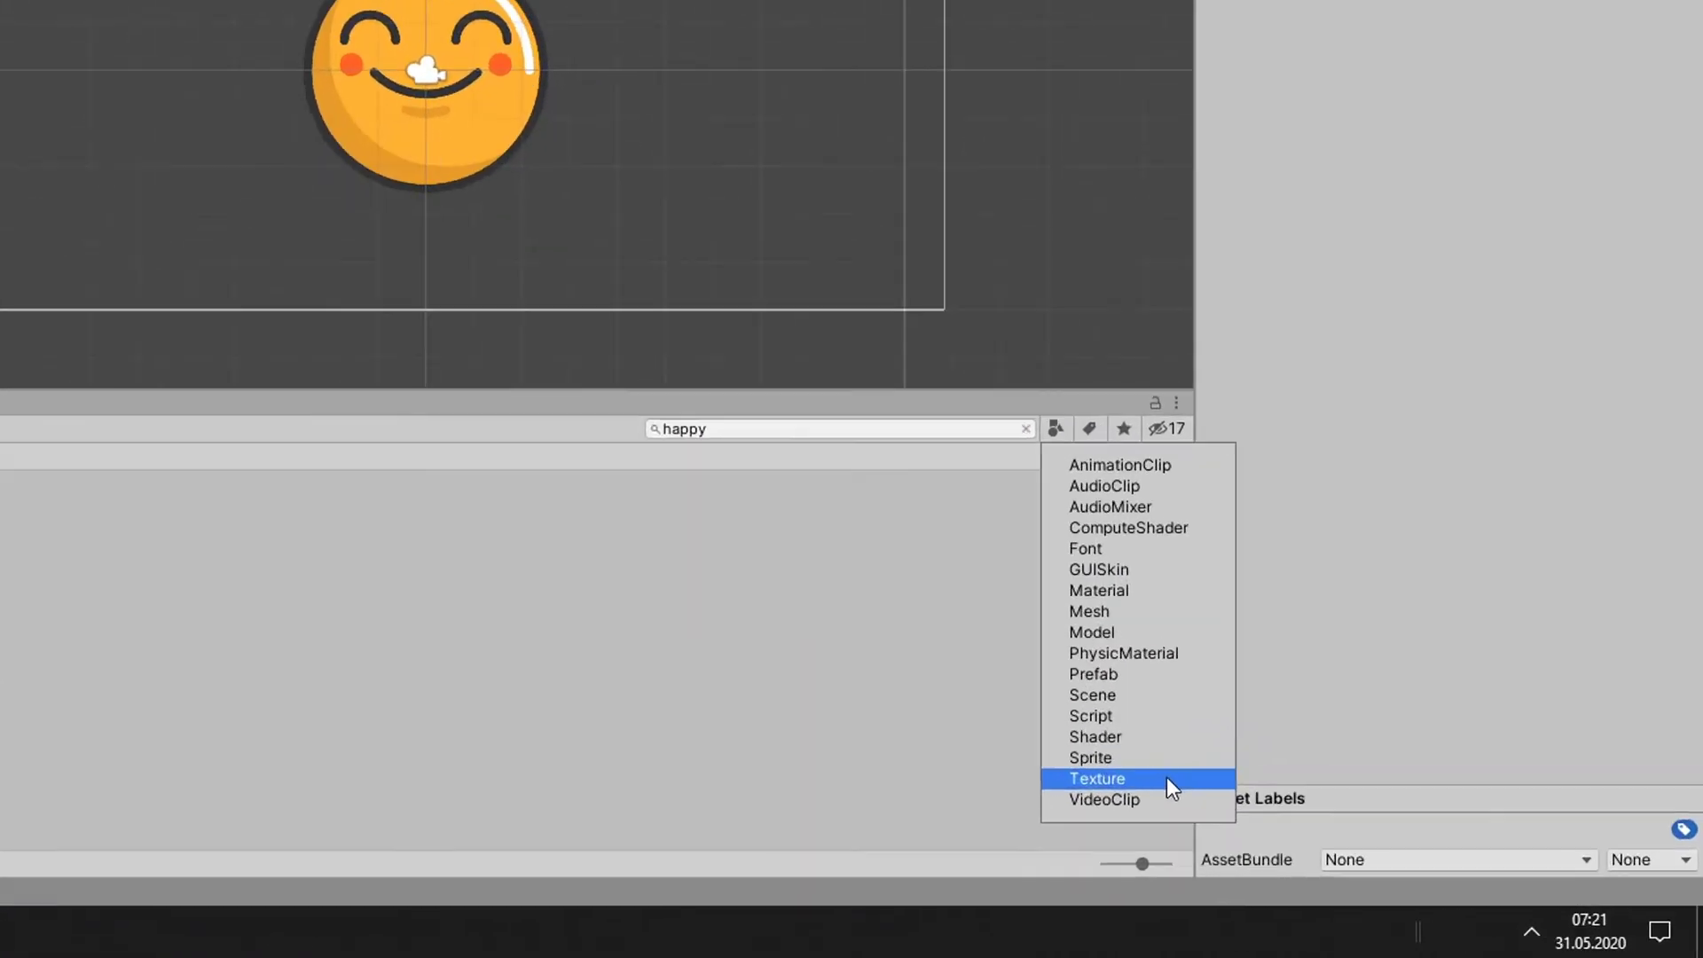
click(1167, 777)
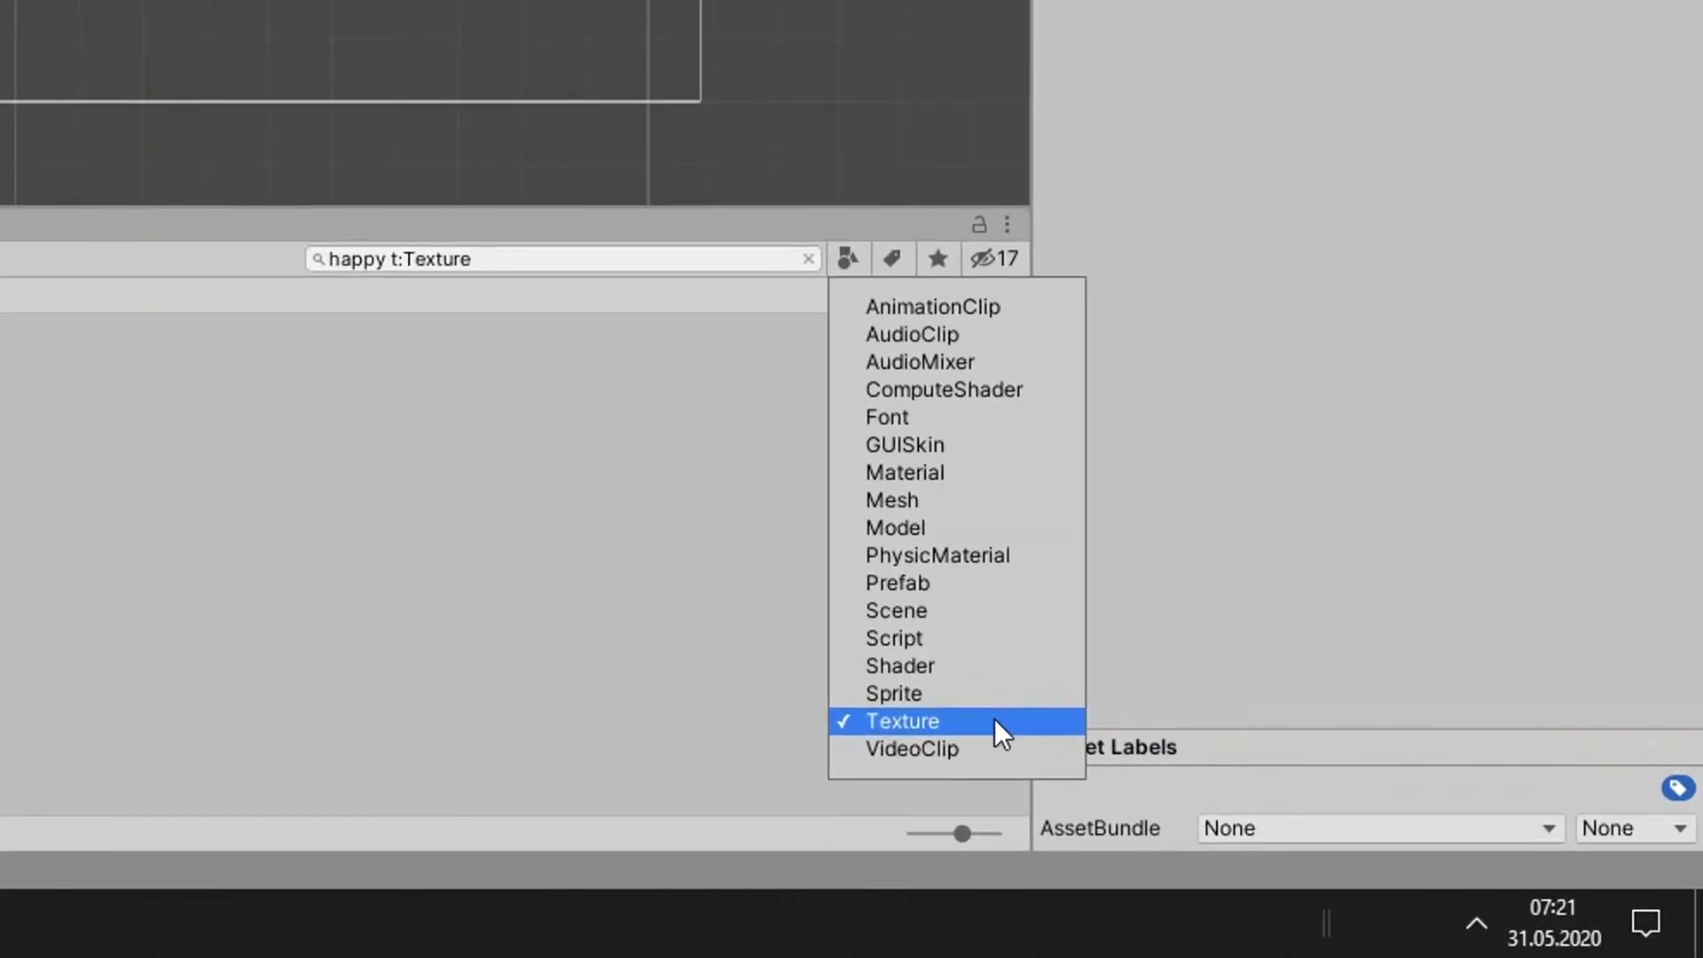
key(Escape)
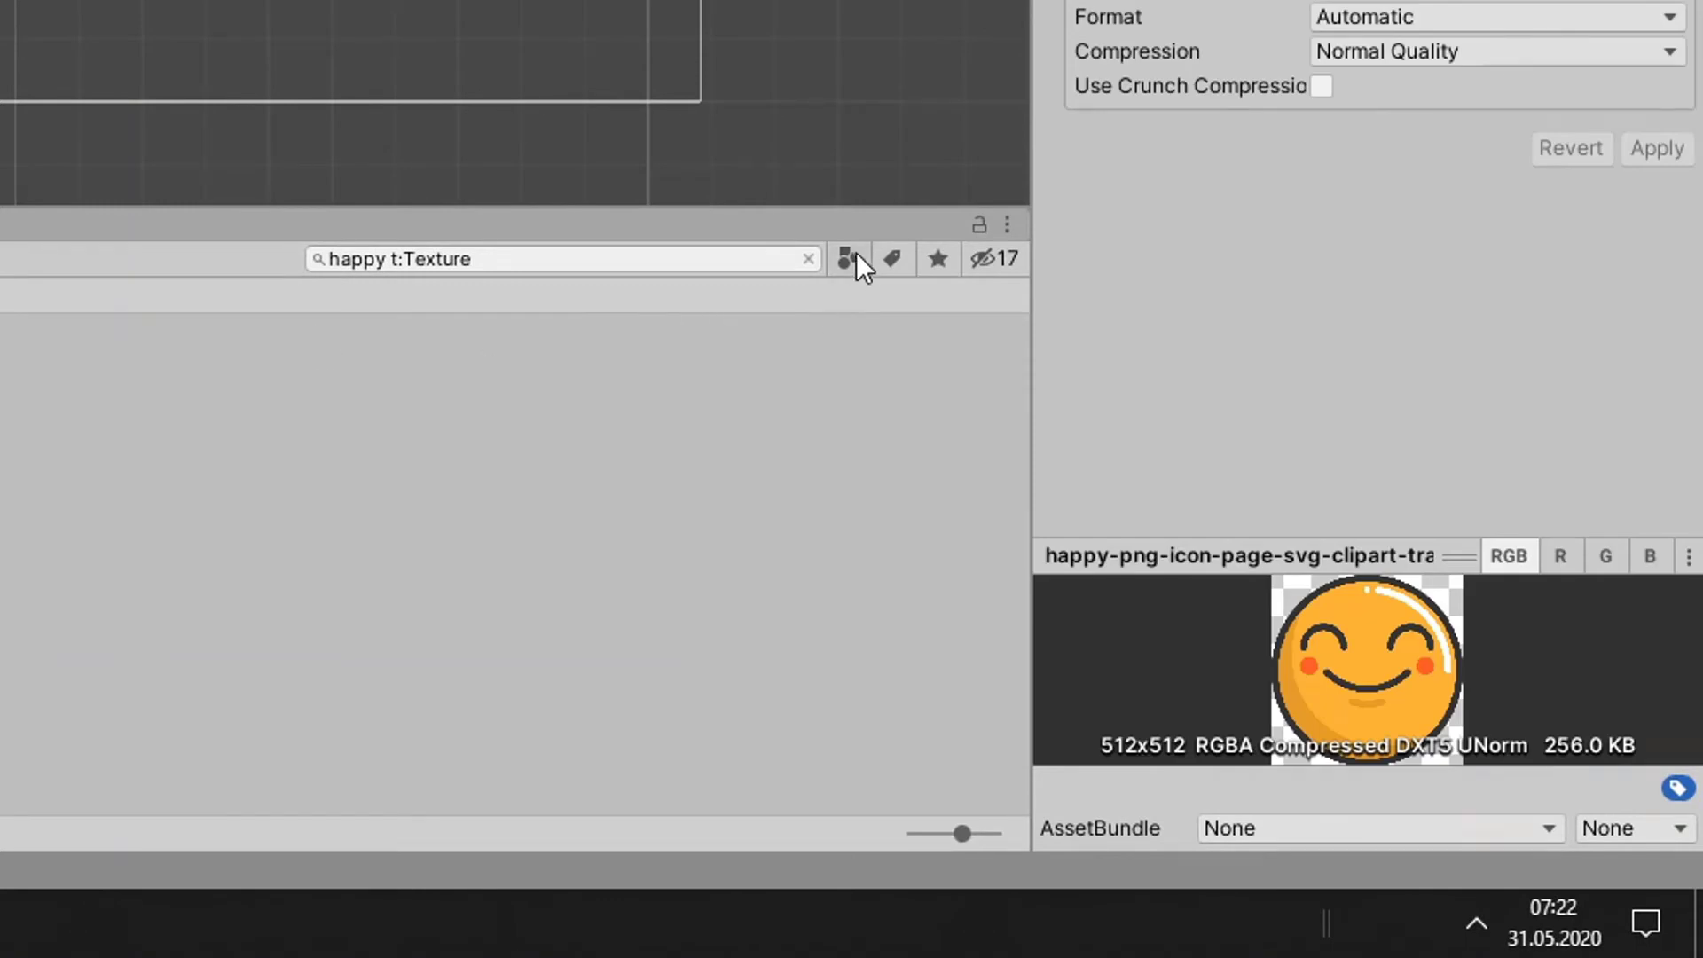
click(850, 259)
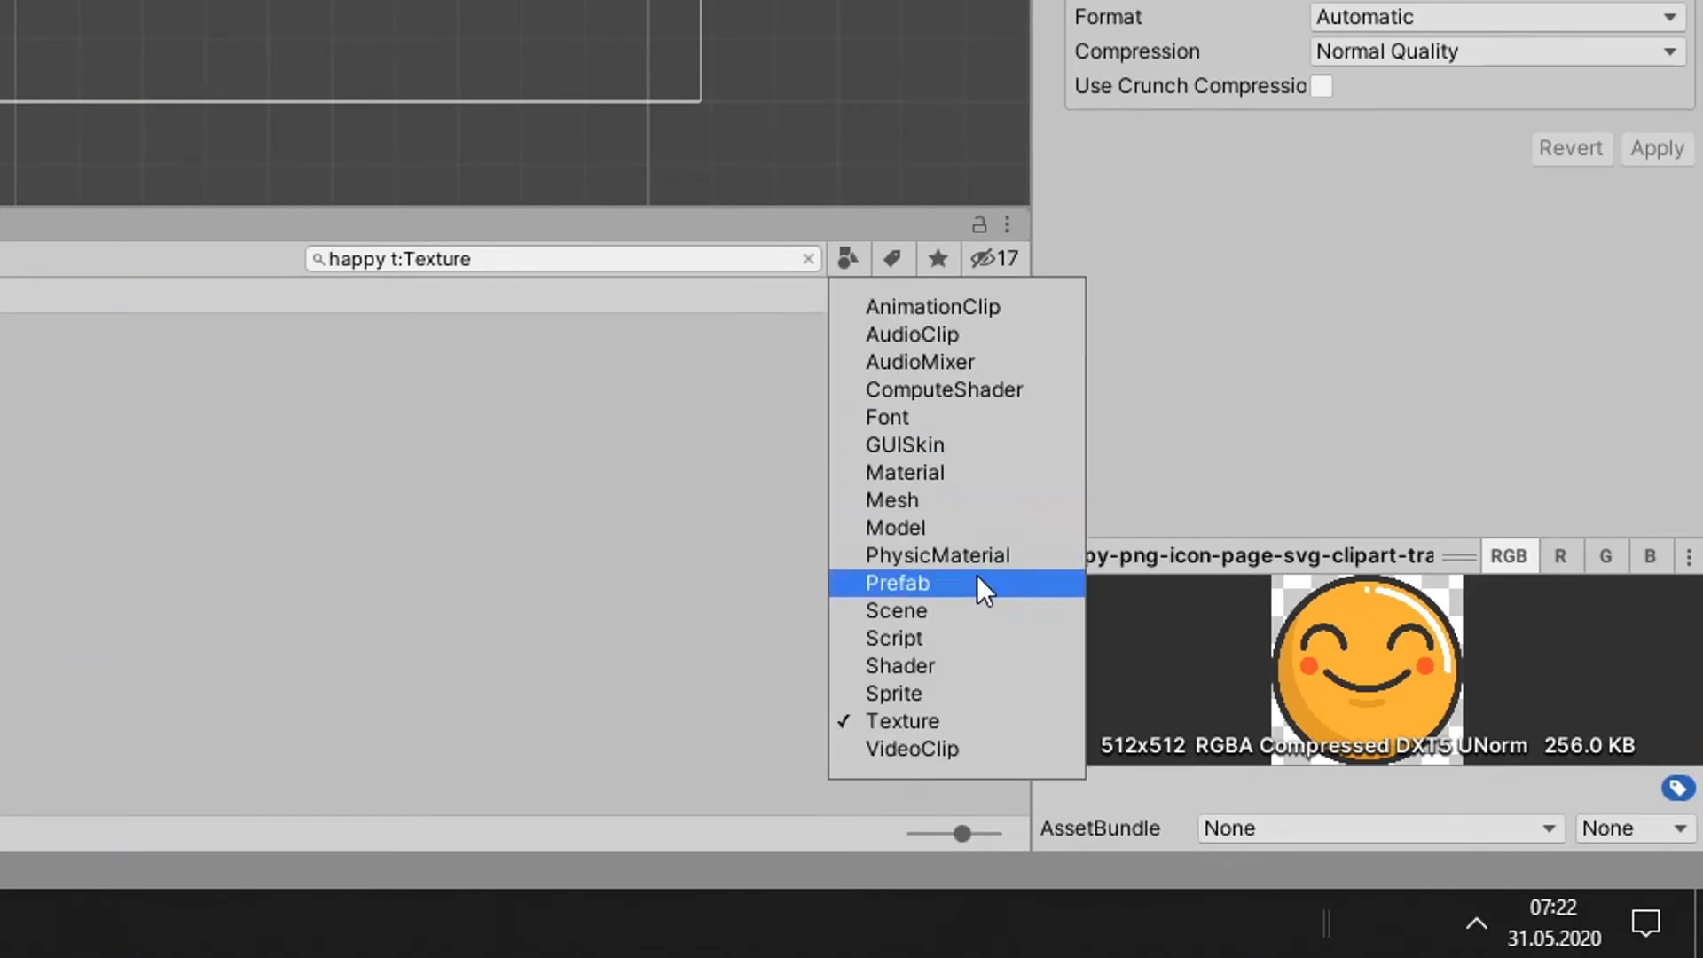
click(960, 666)
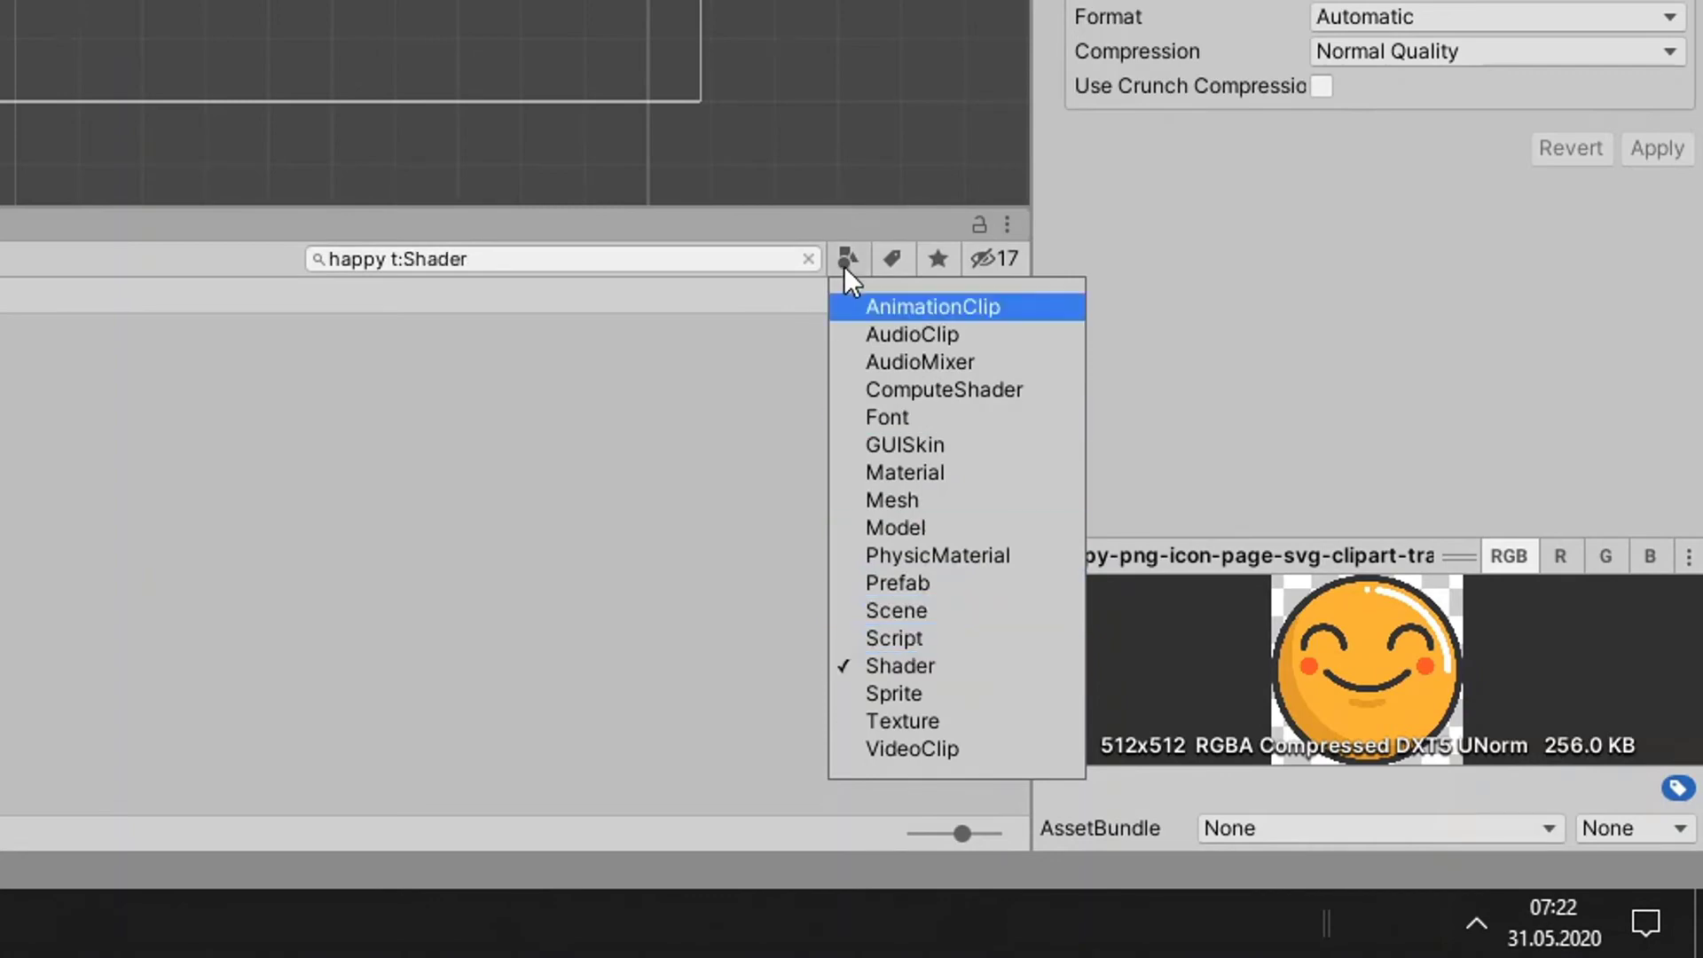
click(942, 468)
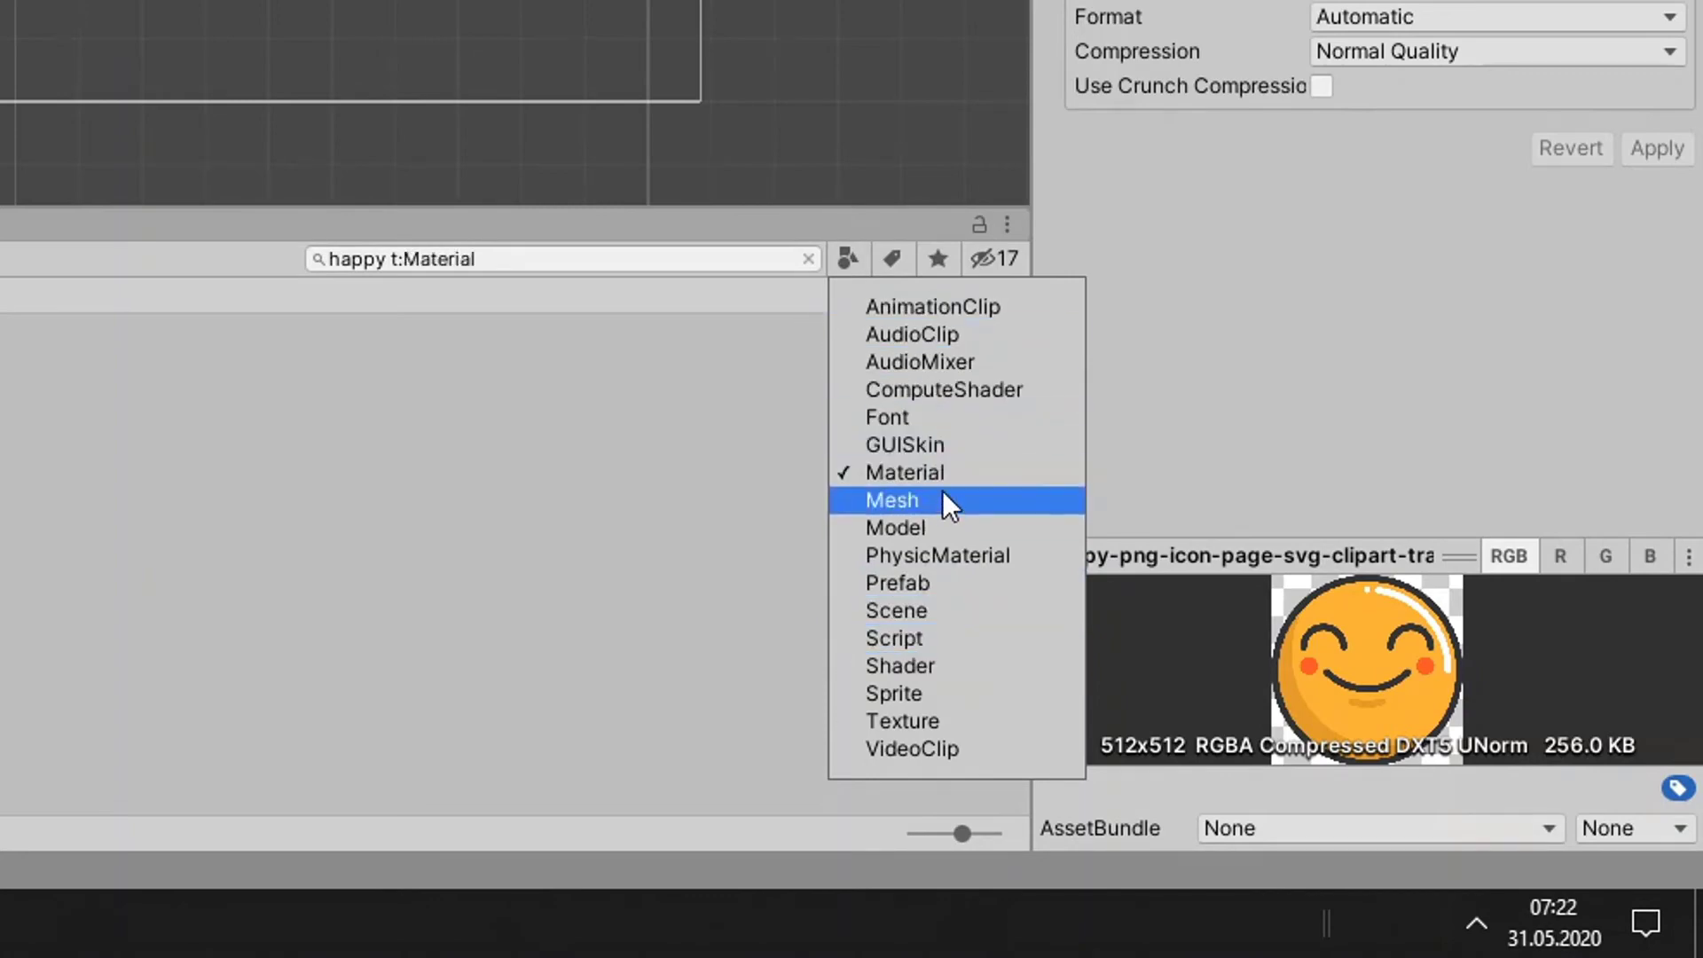
click(944, 500)
click(923, 417)
click(931, 362)
click(1119, 491)
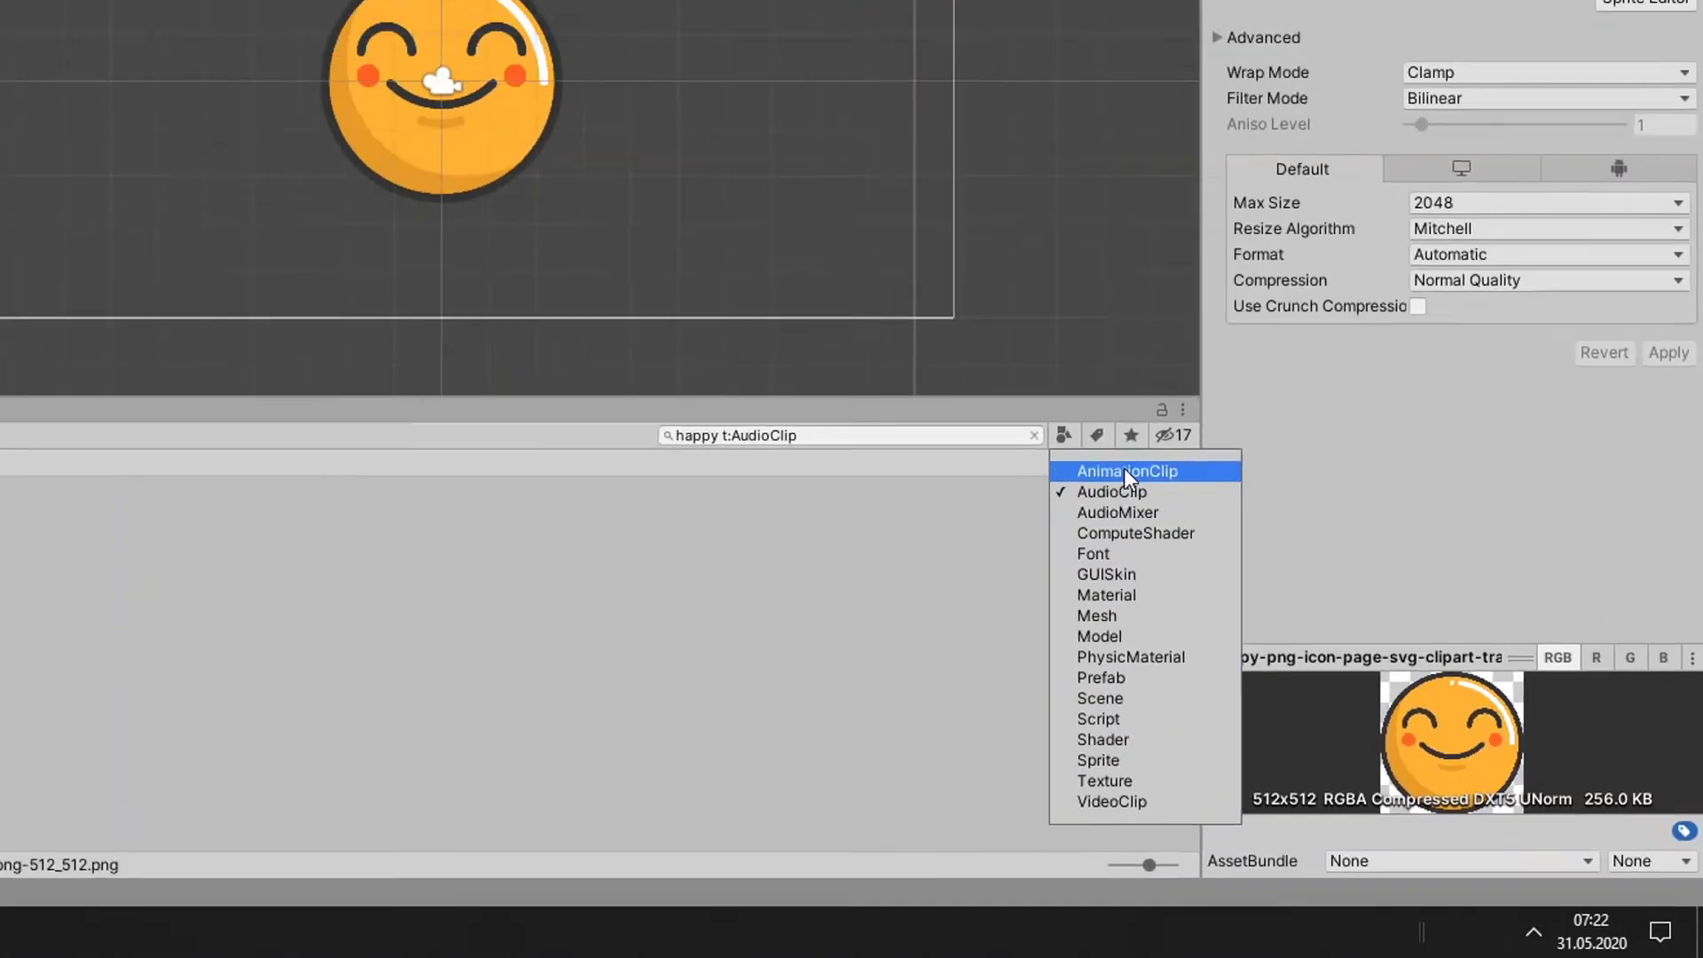
click(1119, 491)
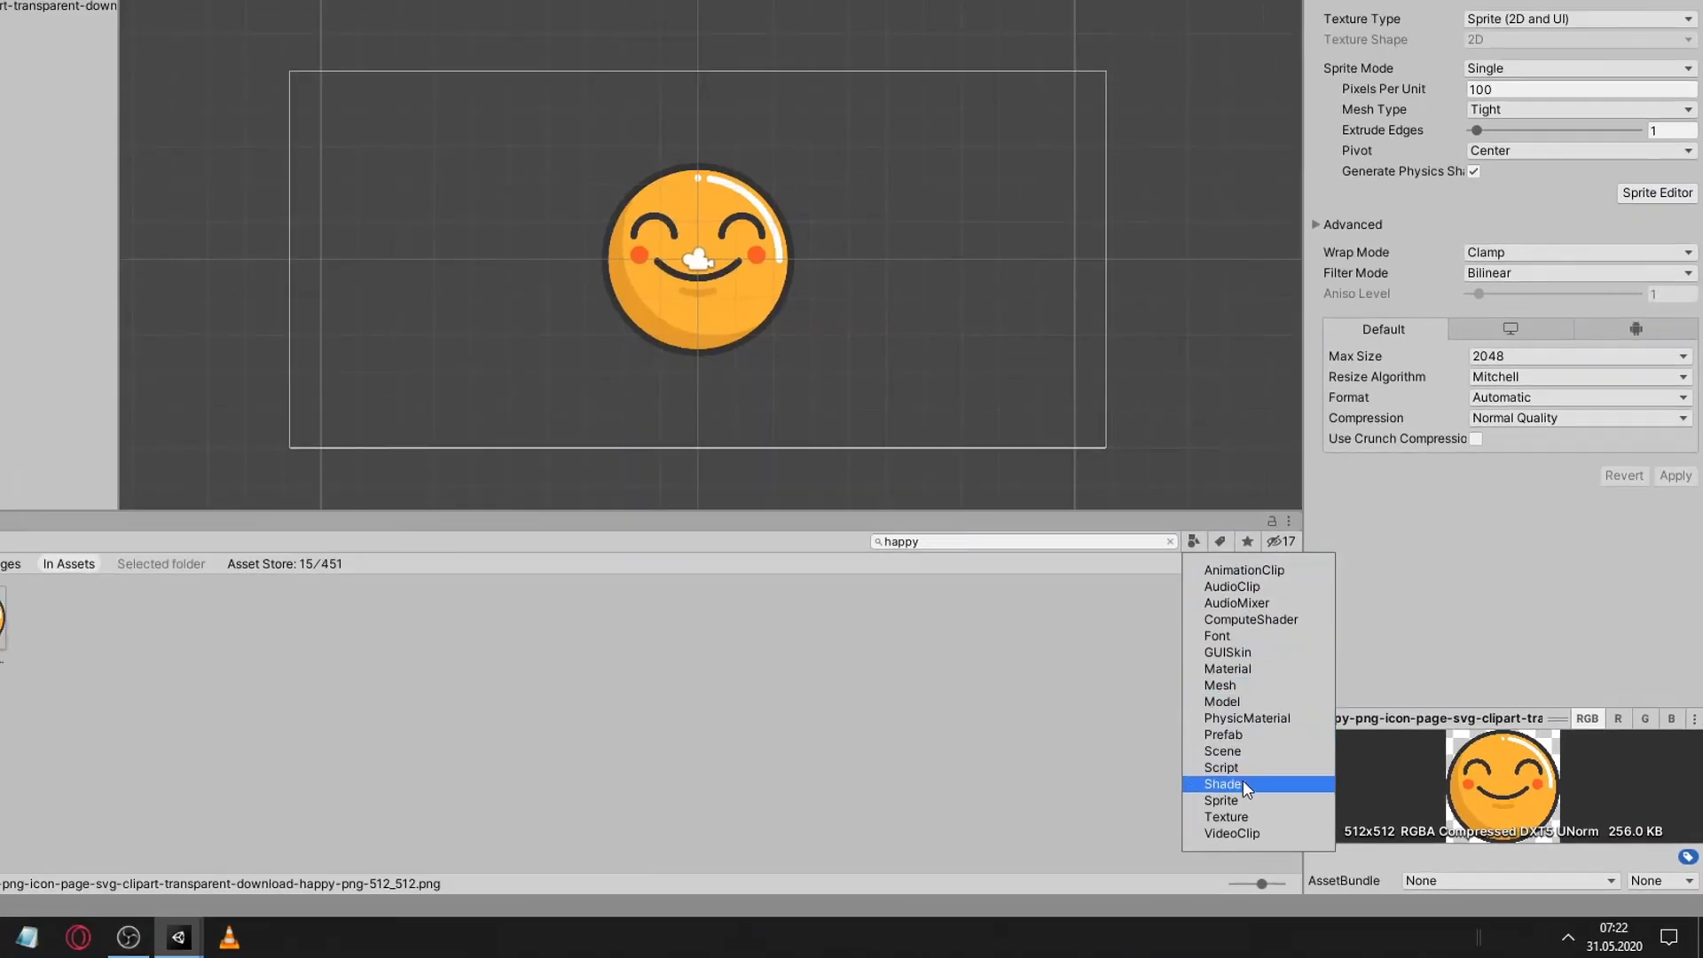
- Try the Texture, Script, Scene, Shader, Sprite and VideoClip type filters, then close the list
click(1238, 813)
click(1238, 767)
click(1239, 753)
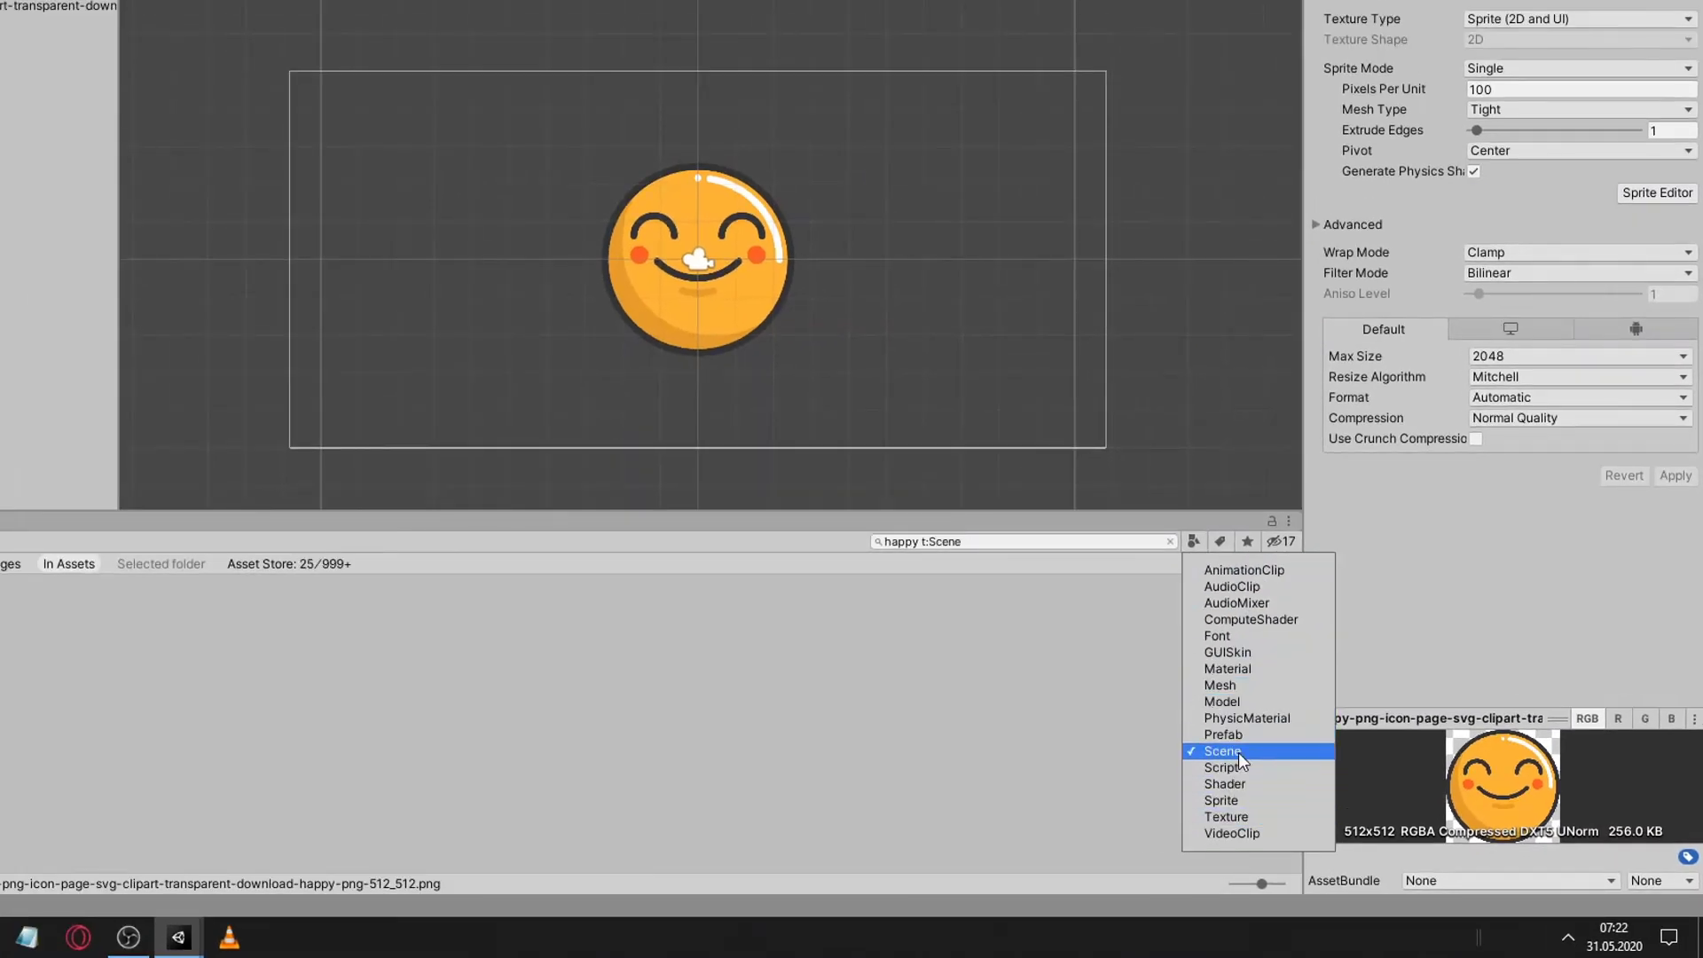
click(1242, 785)
click(1242, 801)
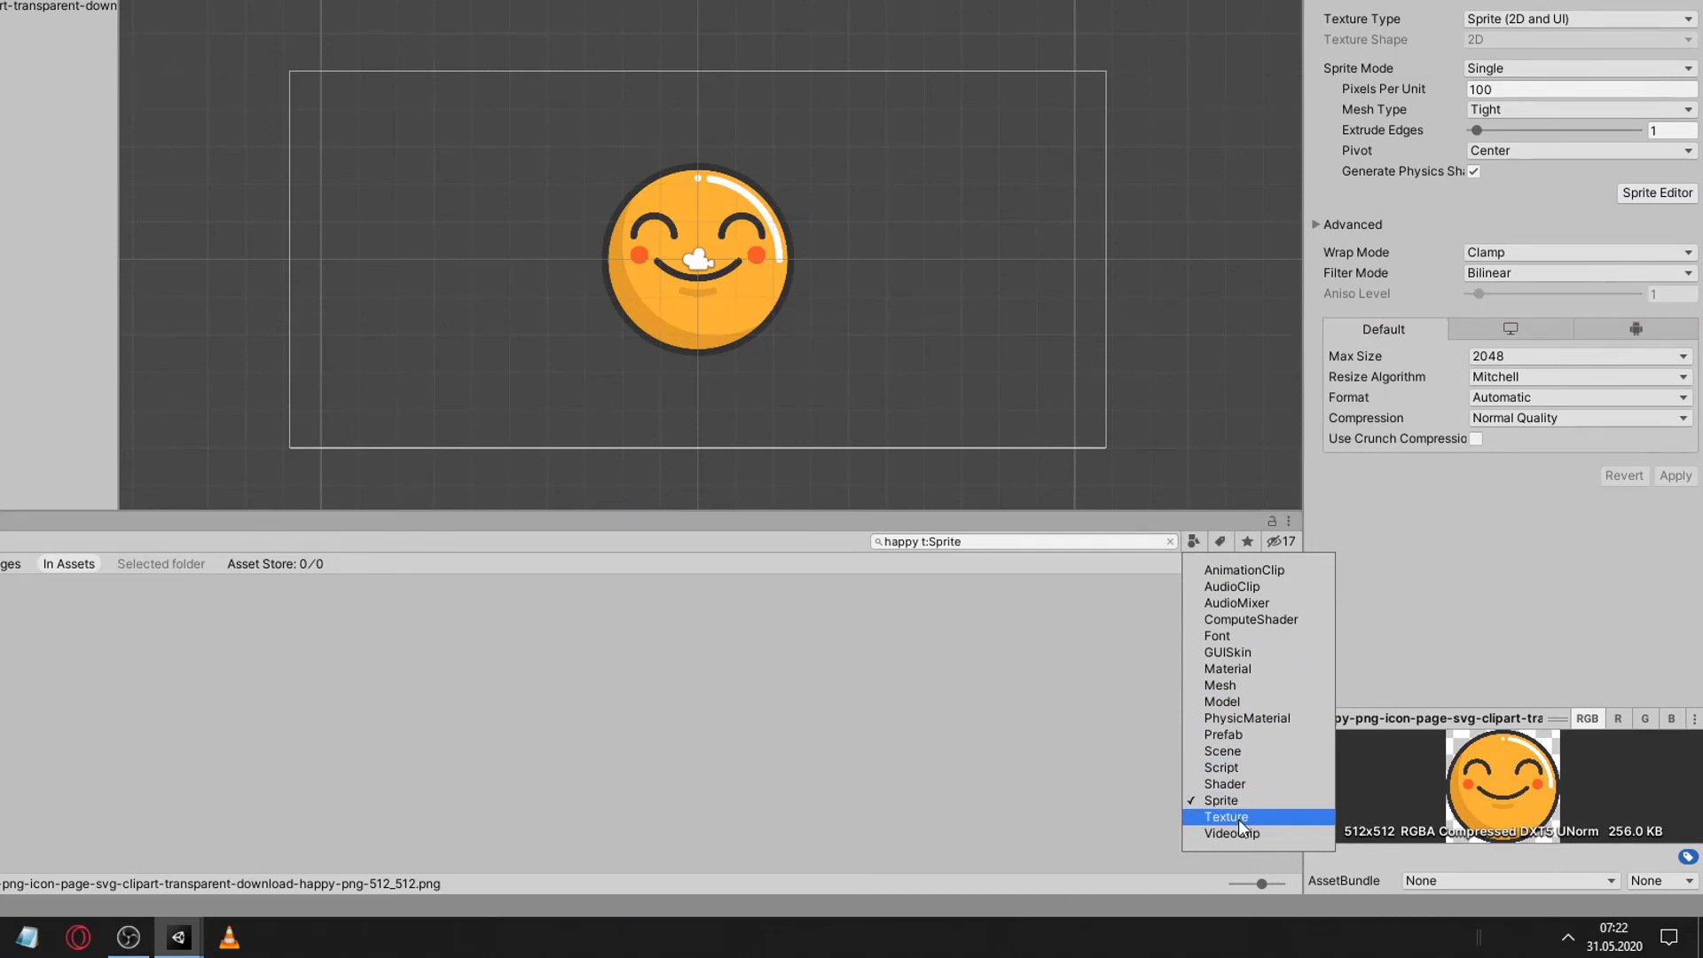
click(1239, 818)
click(1242, 802)
click(1238, 818)
click(1242, 802)
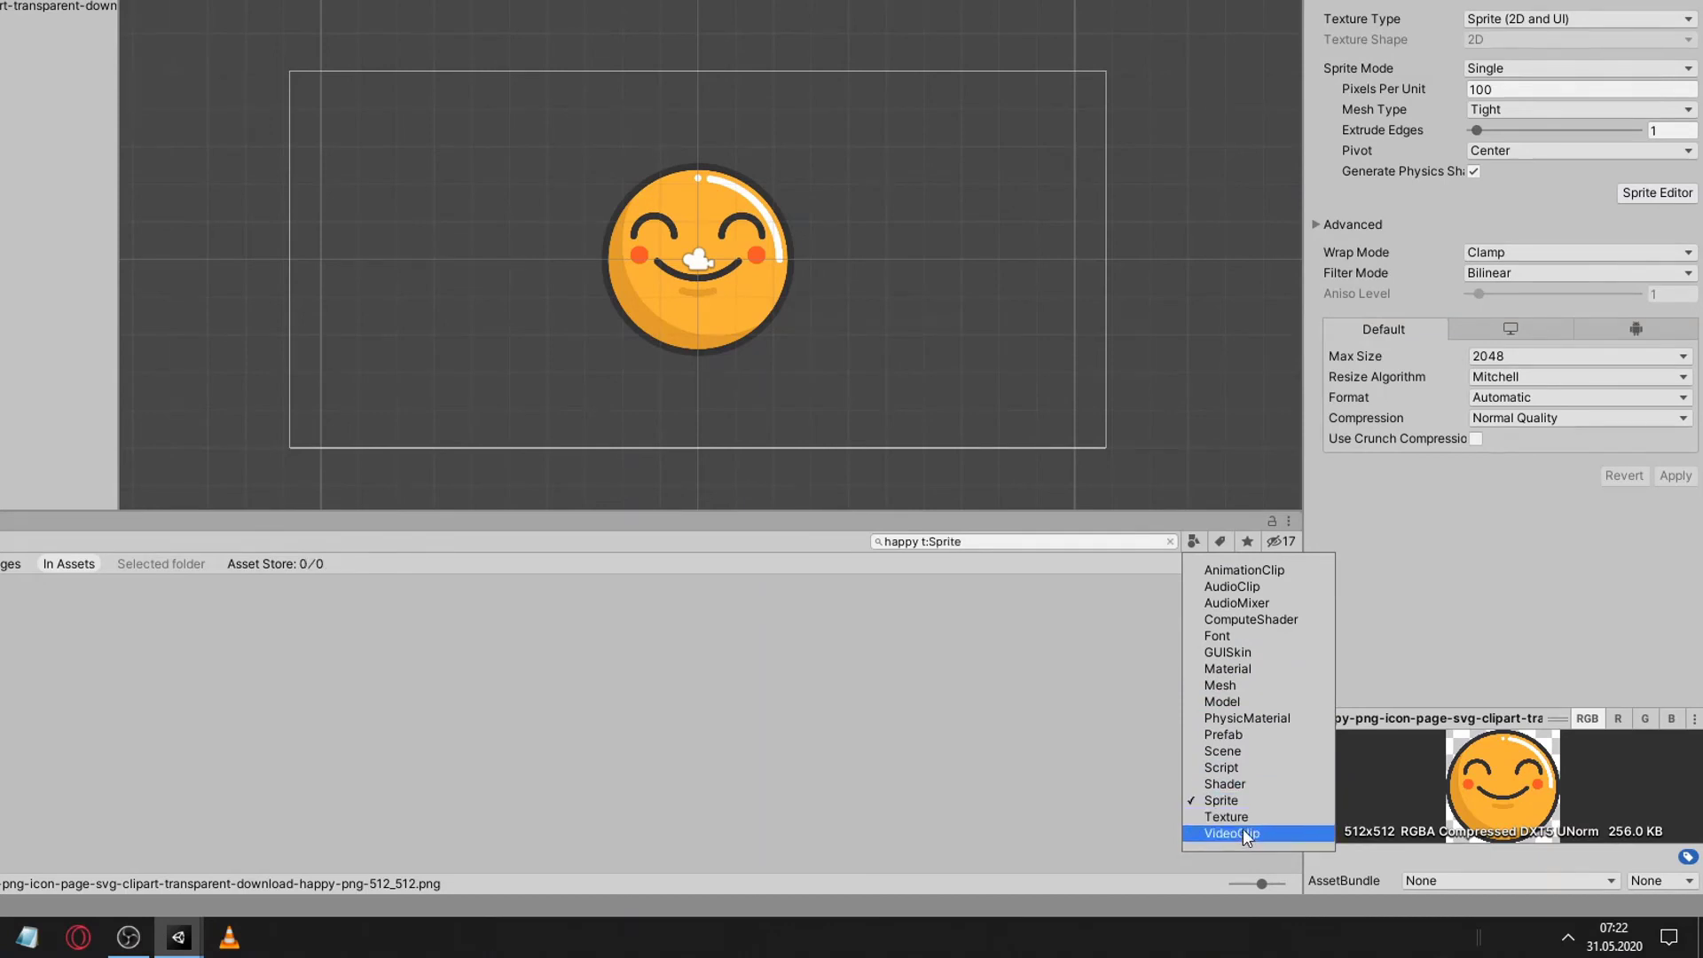
click(1243, 817)
click(1242, 833)
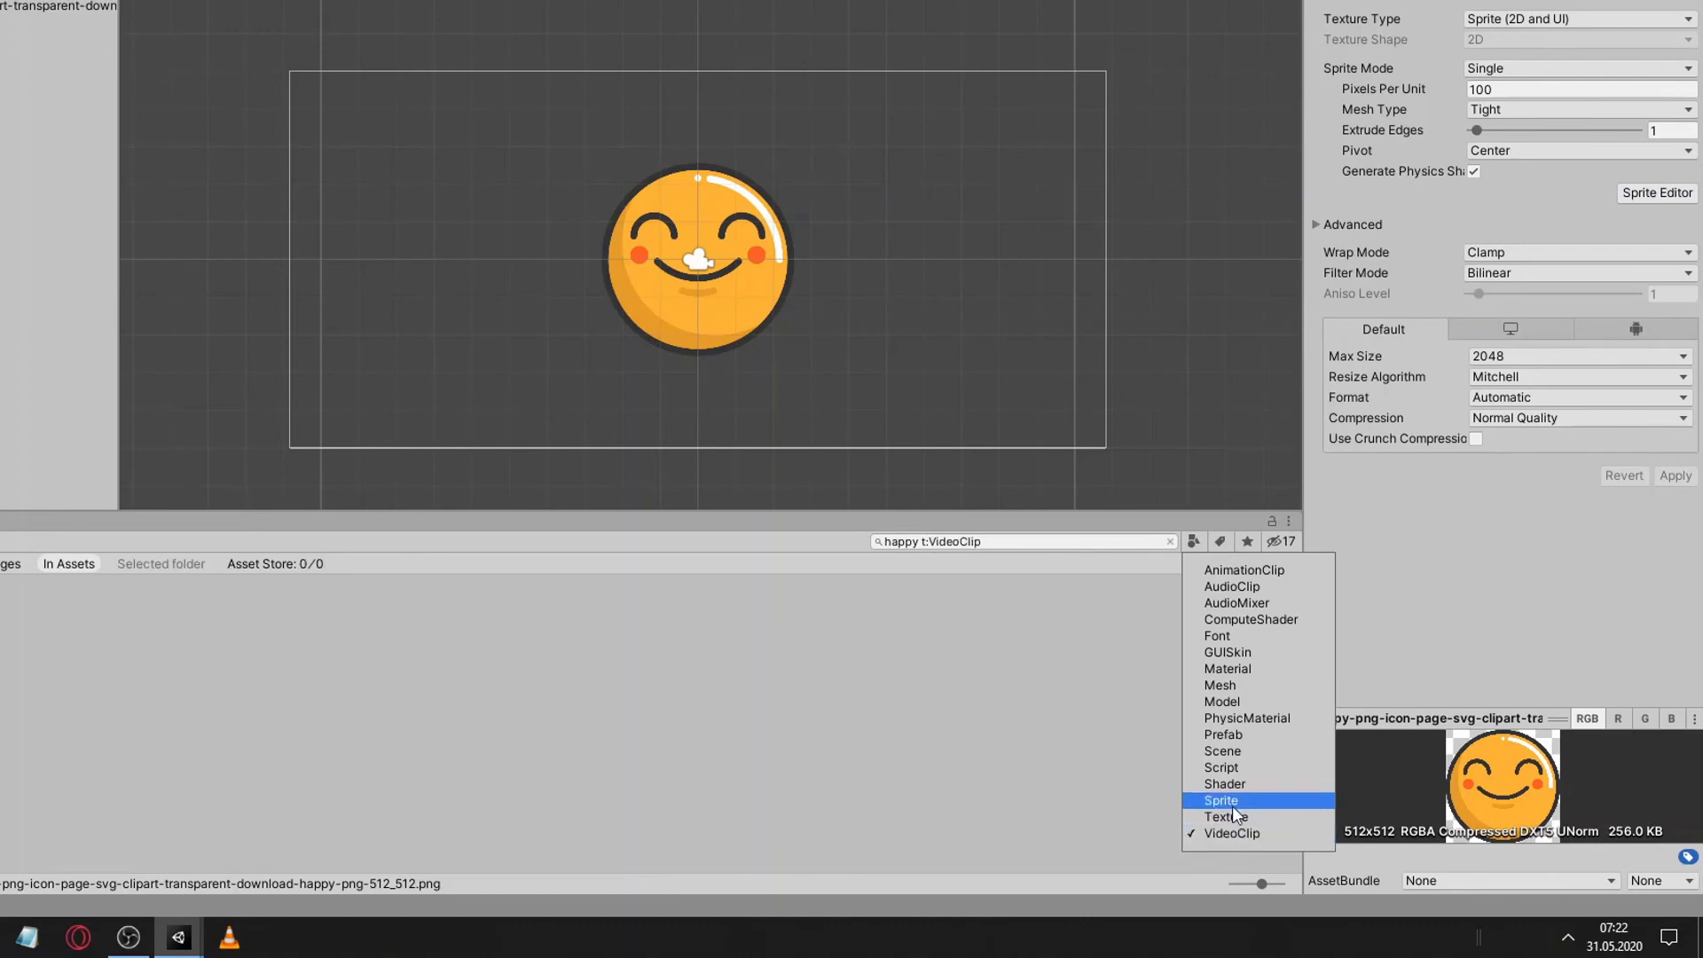
click(683, 644)
key(Escape)
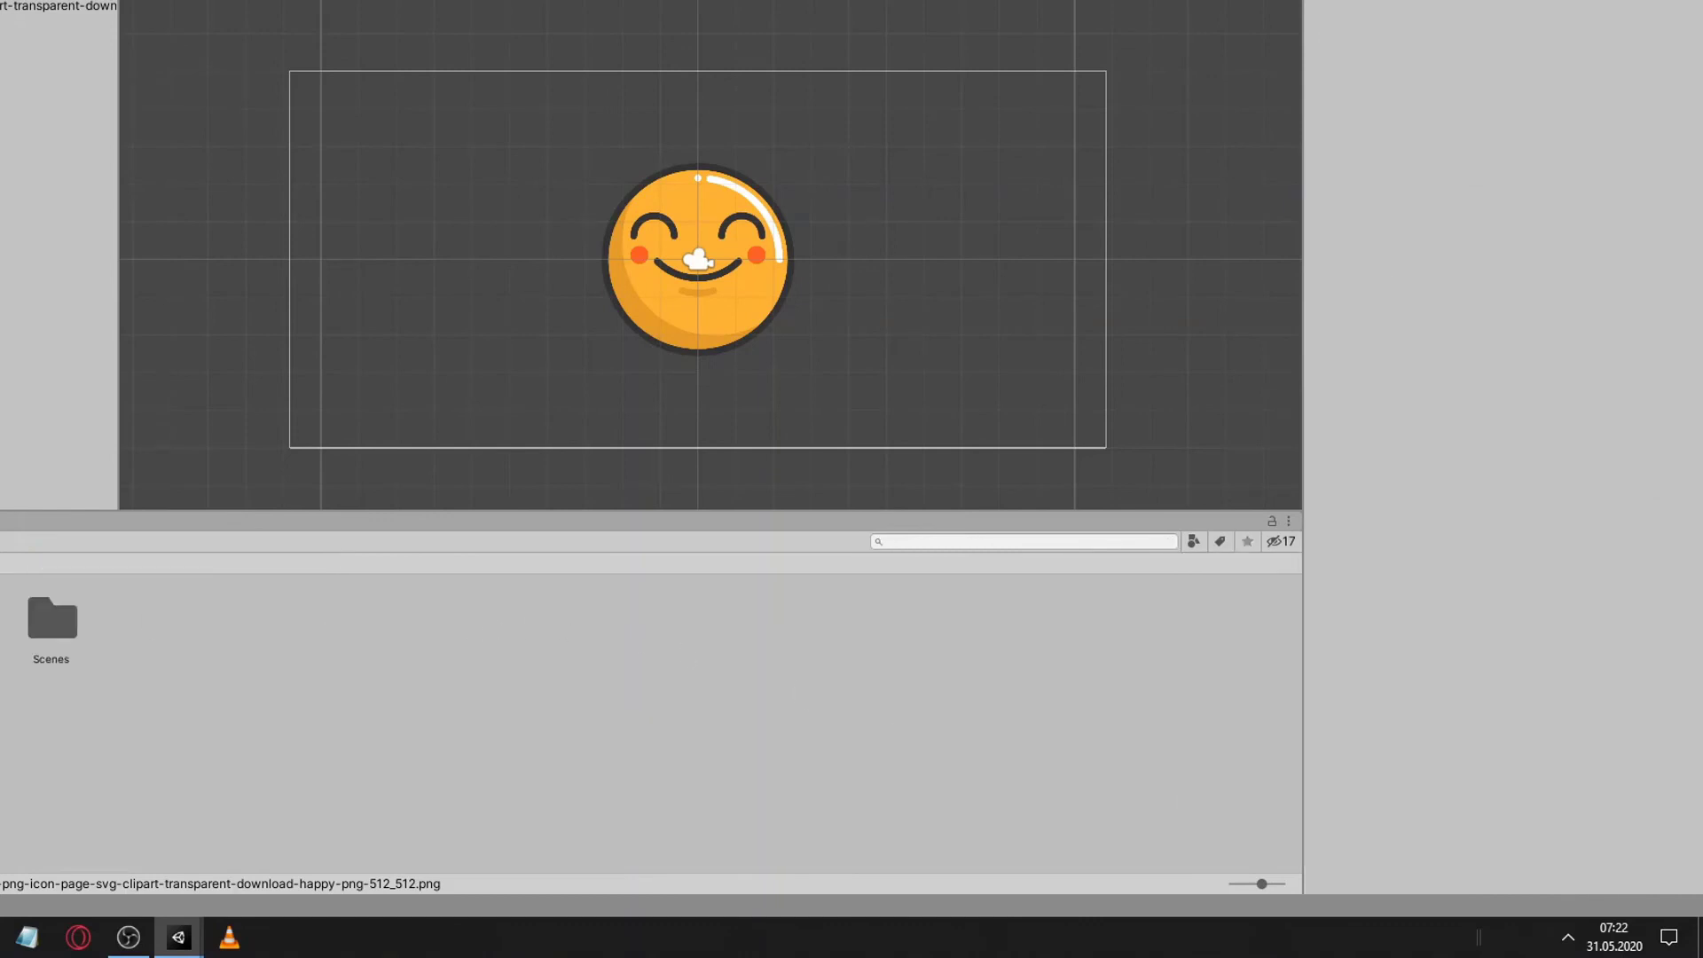
click(1220, 541)
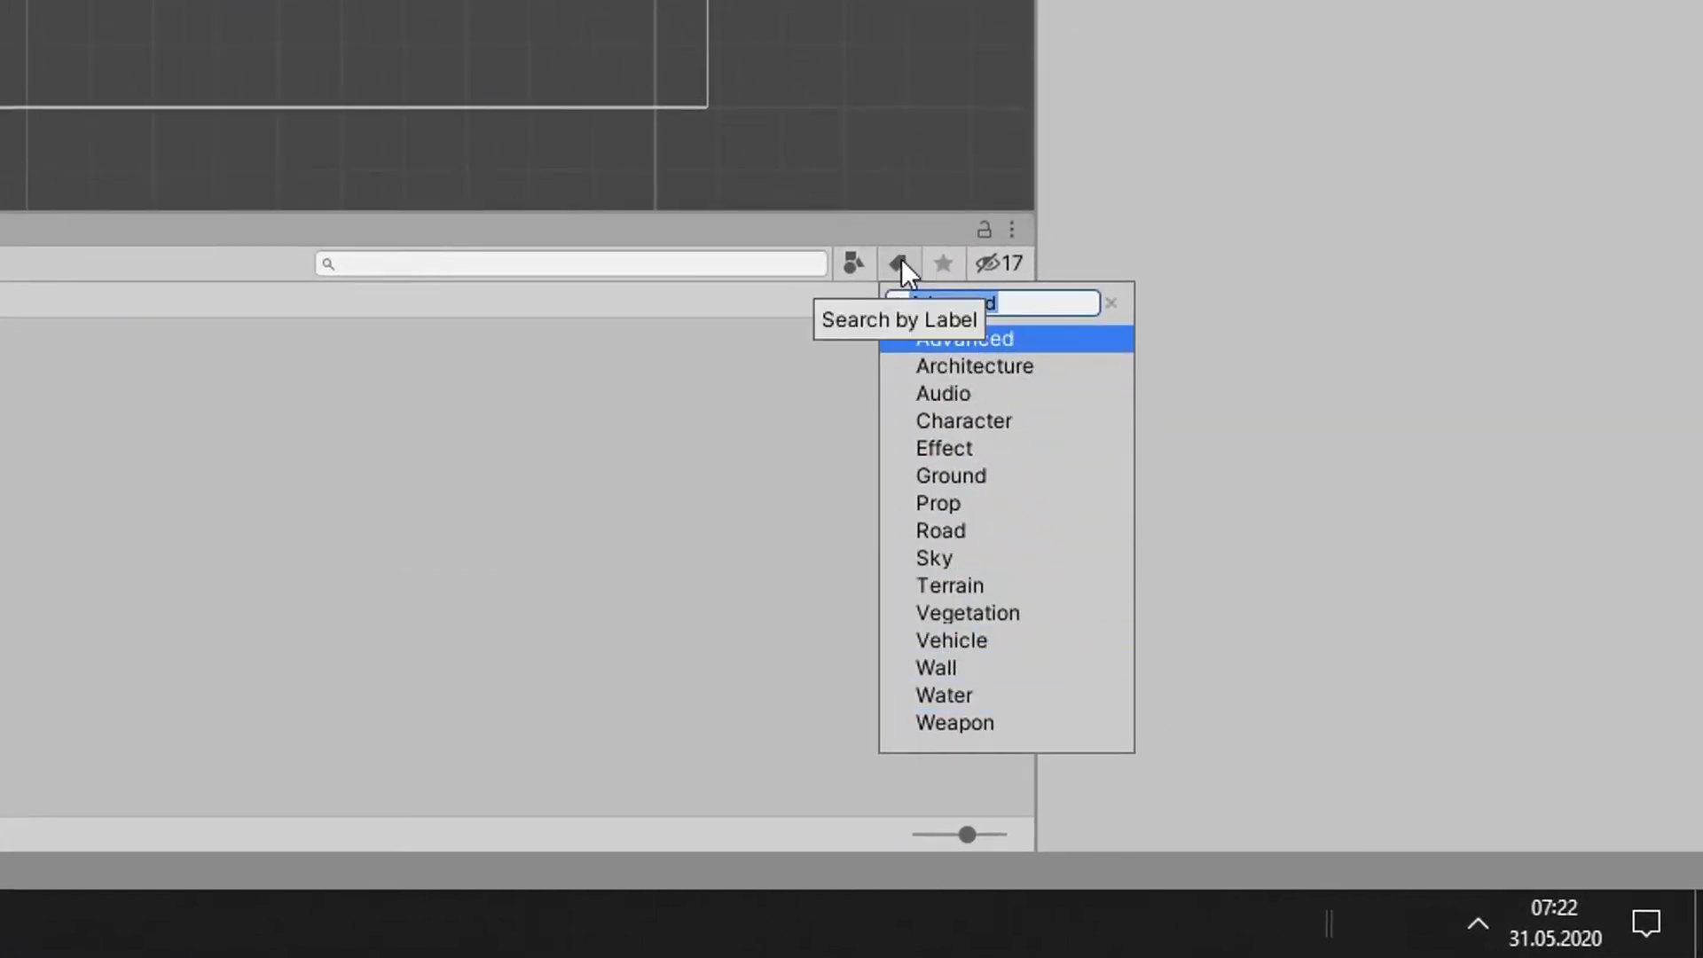
click(792, 373)
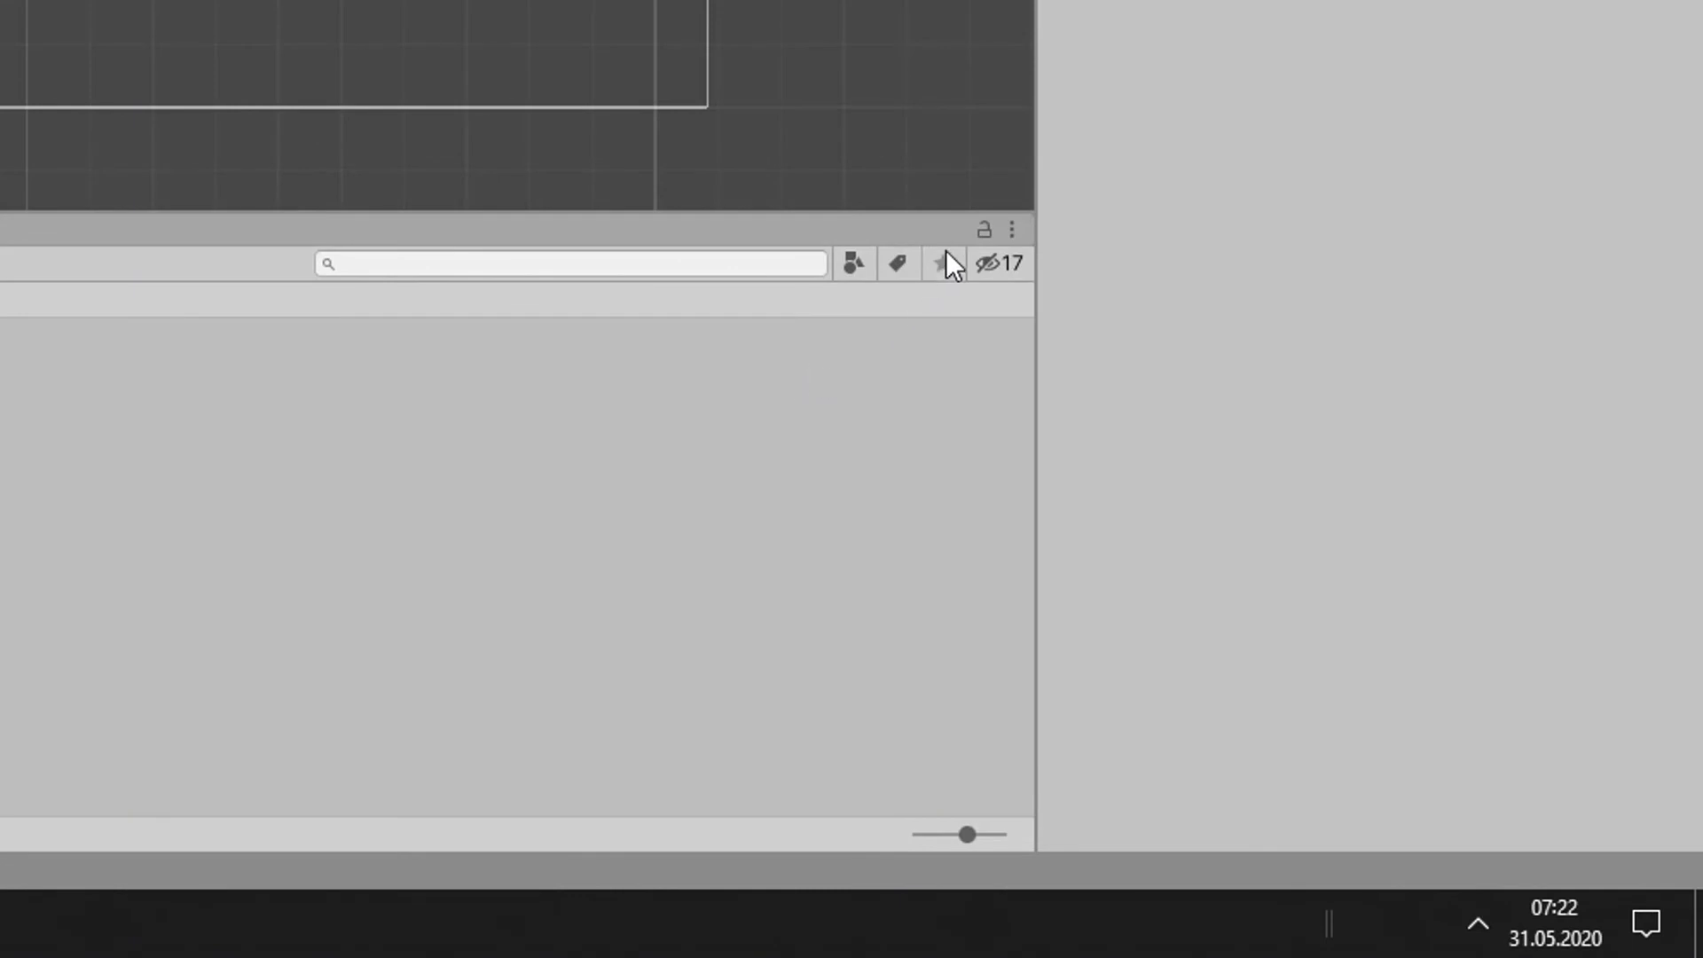